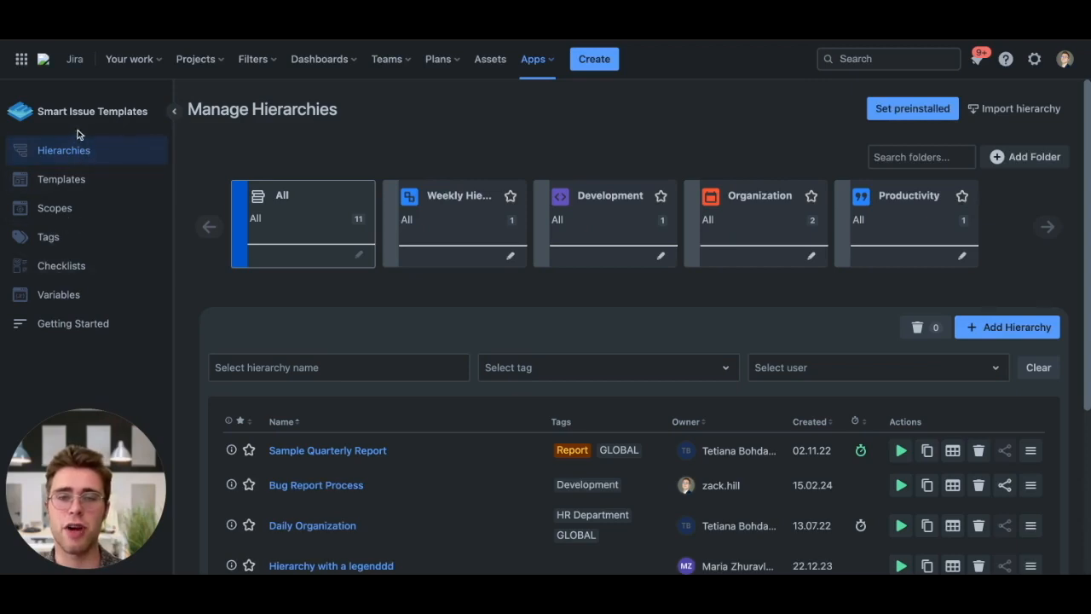
- Browse the preinstalled department hierarchies offered for creation, then close the dialog without creating any
scroll(376, 277, "down", 1)
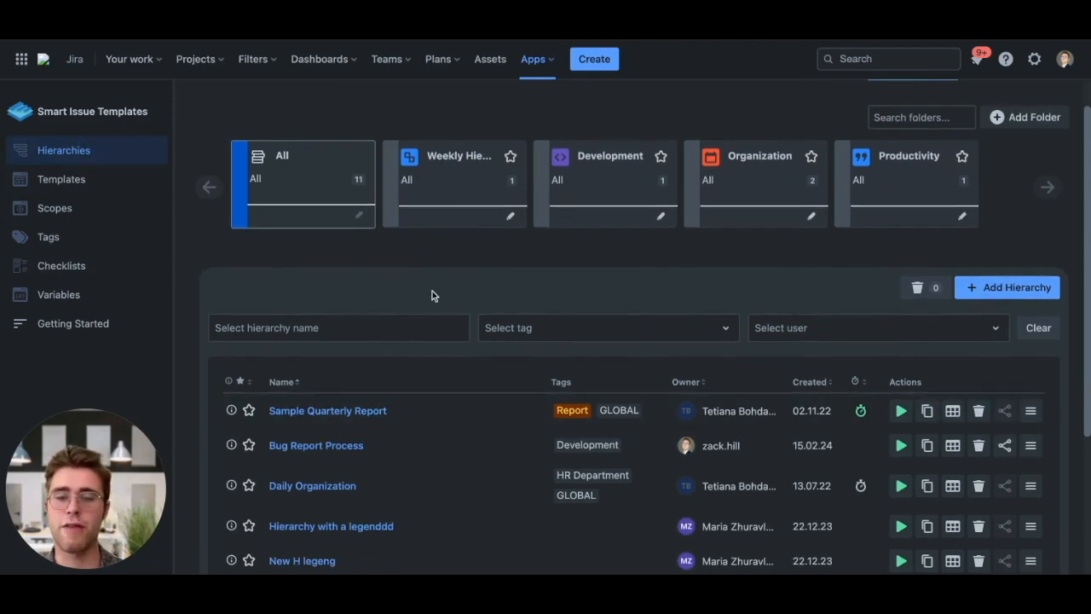
scroll(434, 299, "down", 2)
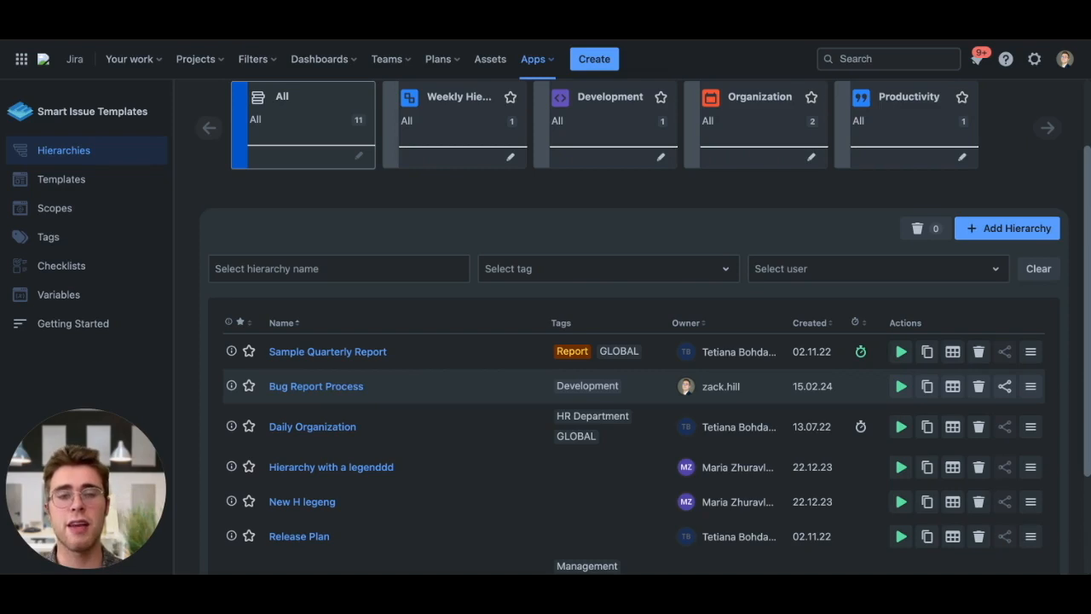
scroll(564, 297, "up", 2)
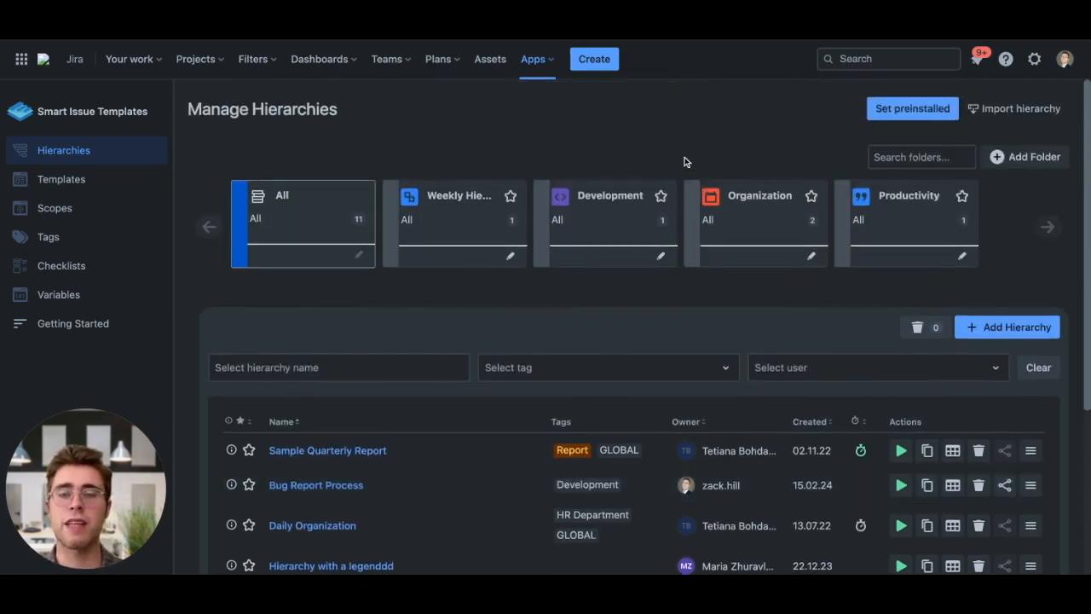
left_click(897, 100)
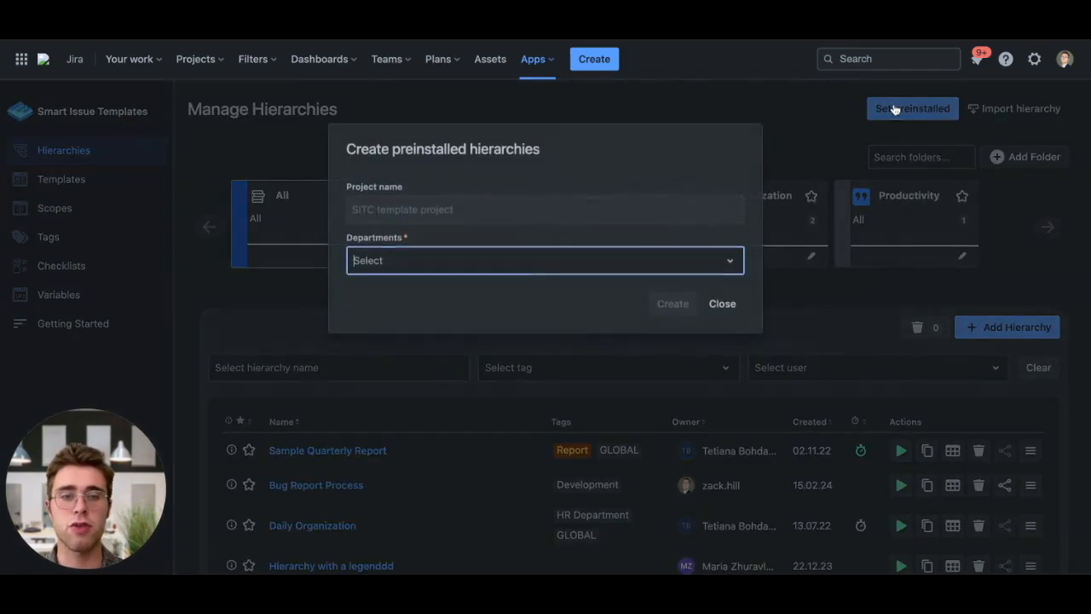
left_click(499, 260)
scroll(465, 396, "down", 10)
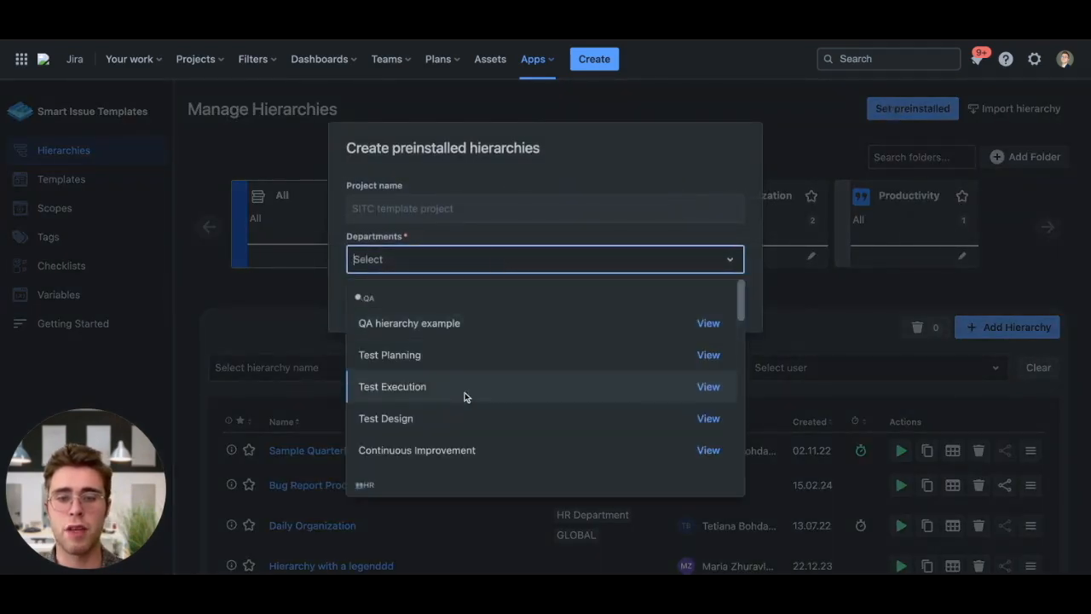
scroll(464, 397, "down", 6)
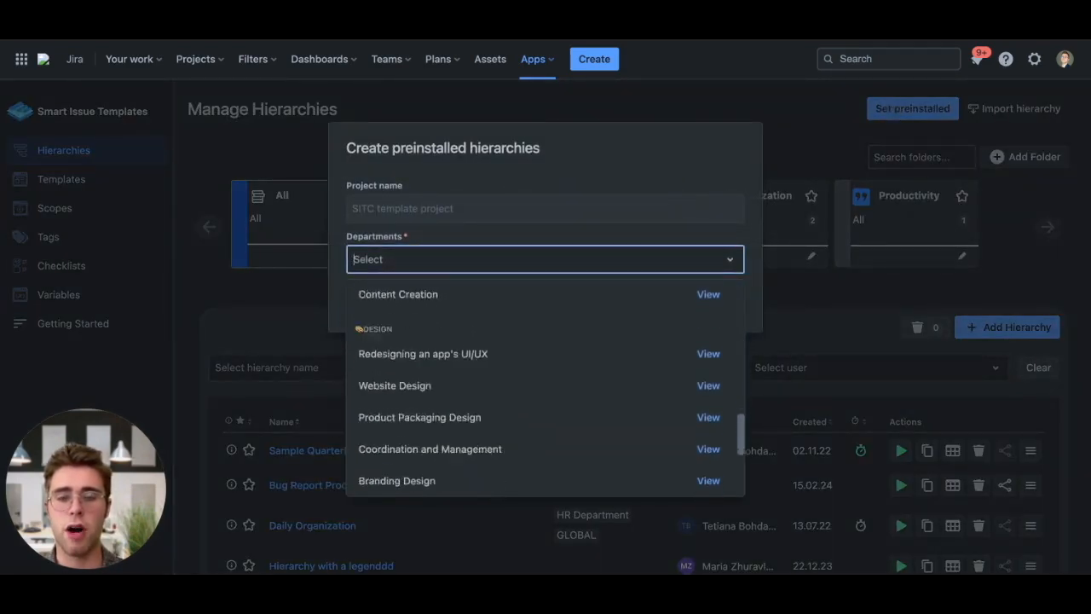
scroll(464, 396, "up", 15)
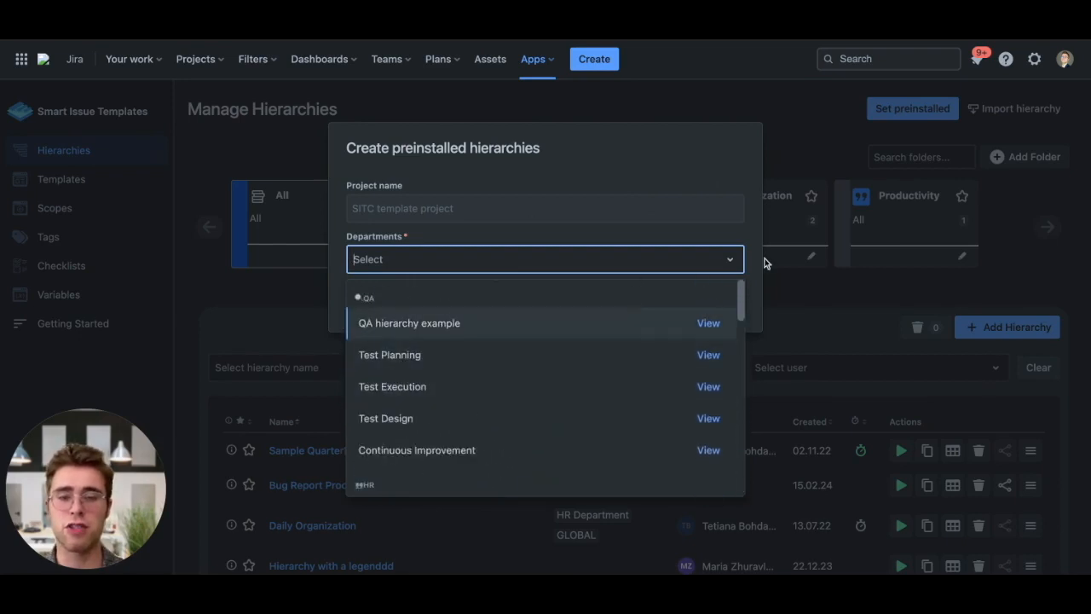
left_click(782, 287)
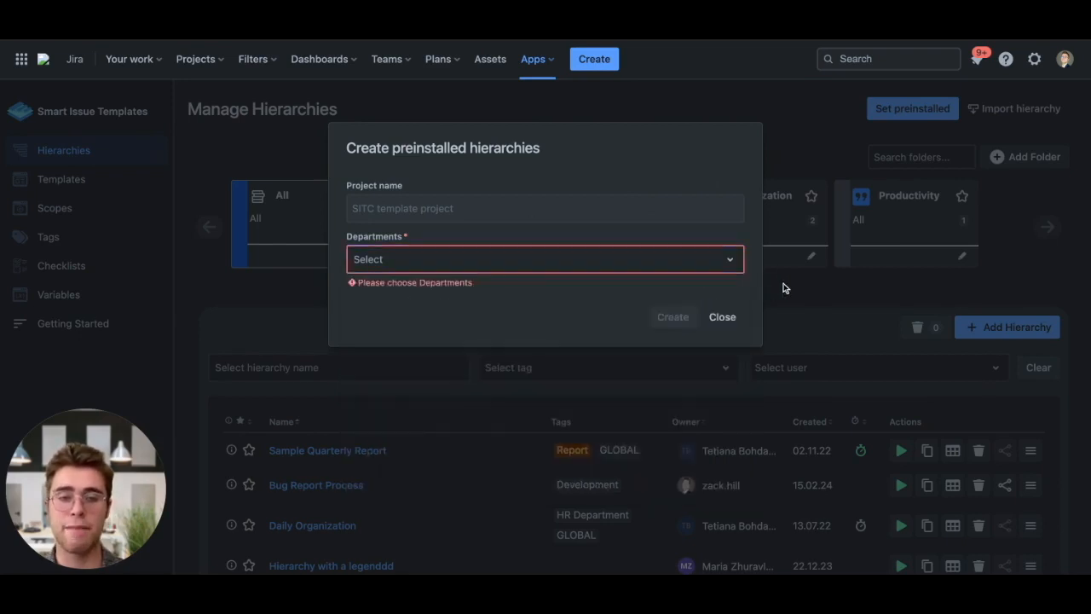
left_click(722, 317)
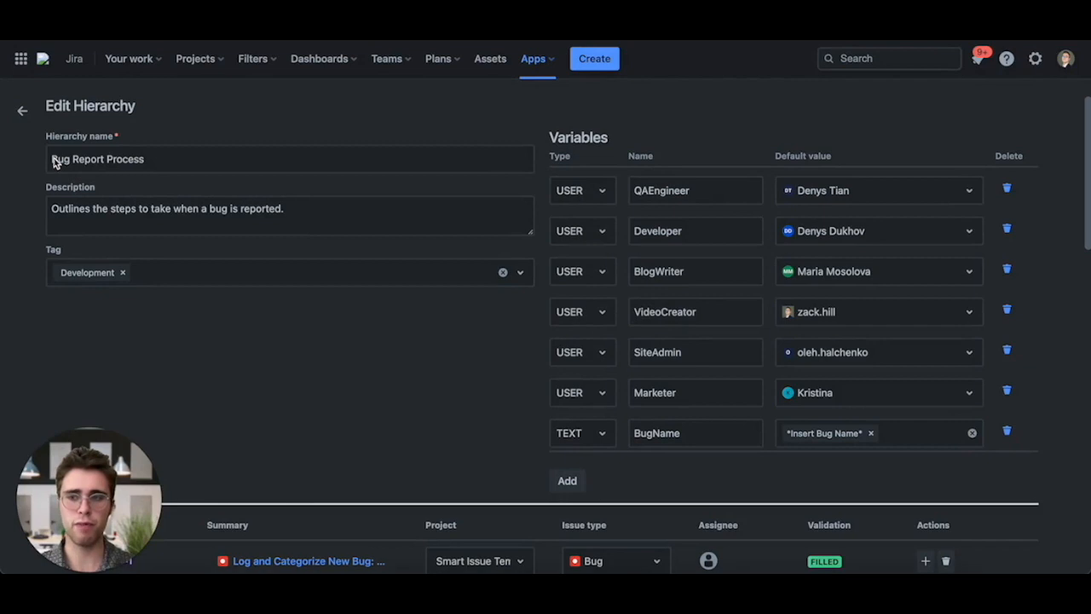
- Examine the Bug Report Process hierarchy's name field and its list of nodes
left_click_drag(54, 157, 195, 161)
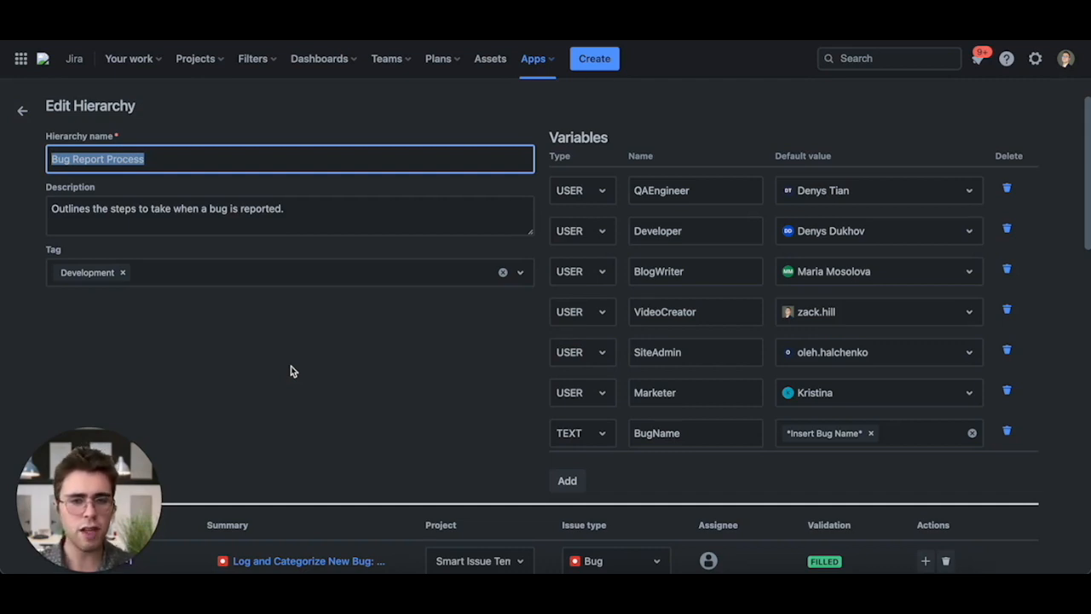
left_click(159, 158)
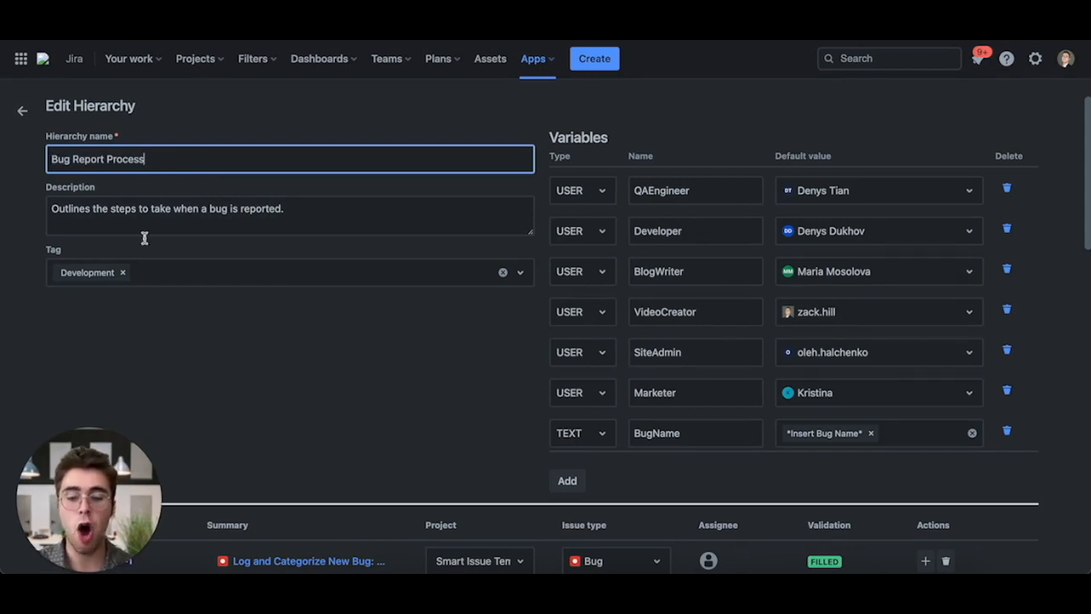
scroll(136, 273, "down", 1)
scroll(317, 361, "down", 3)
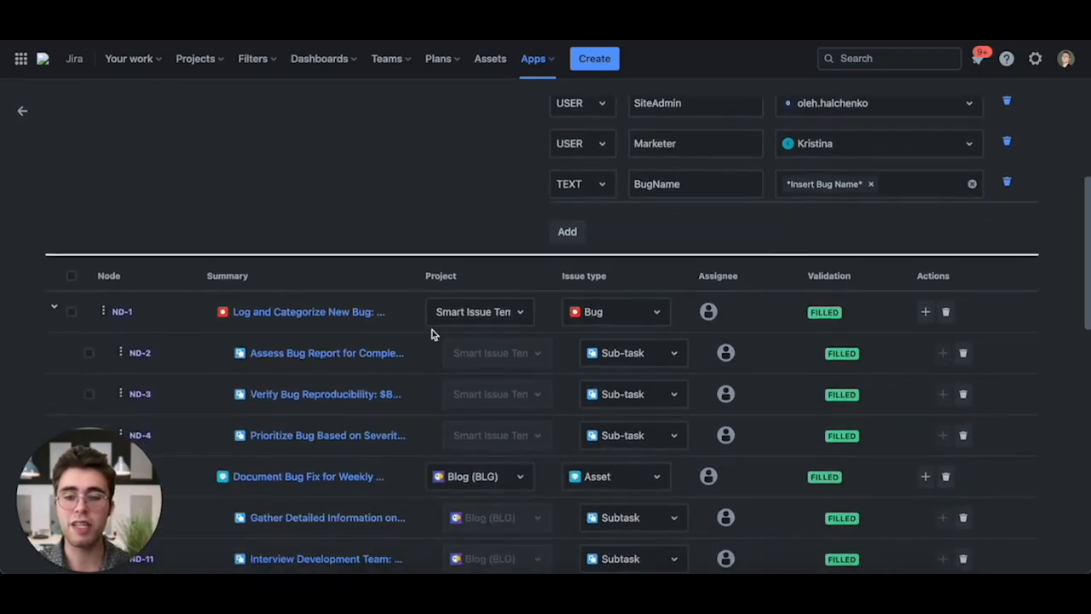
scroll(433, 333, "down", 4)
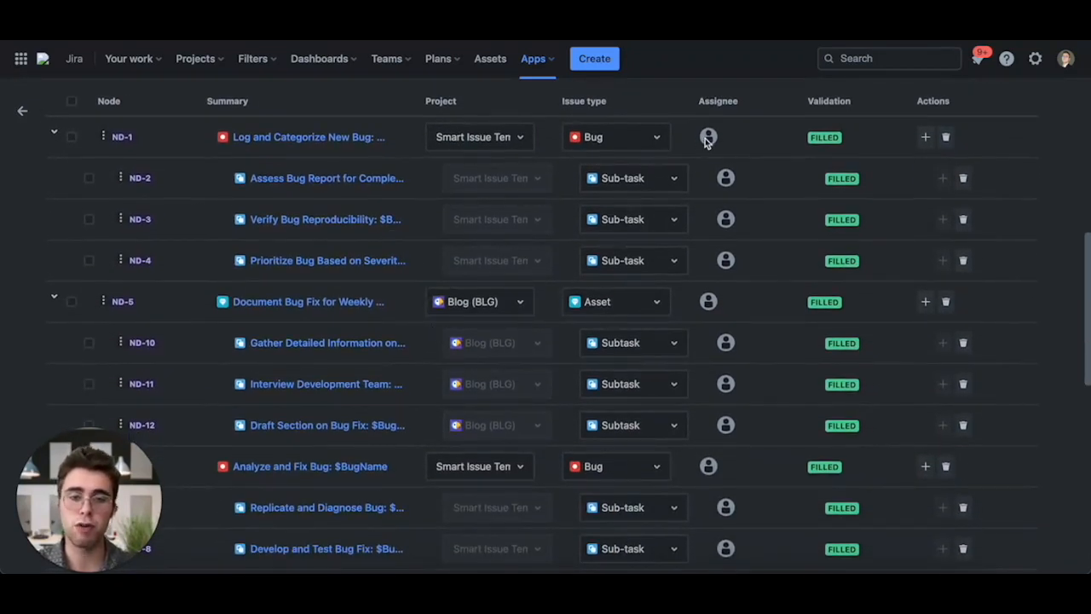
scroll(555, 261, "up", 5)
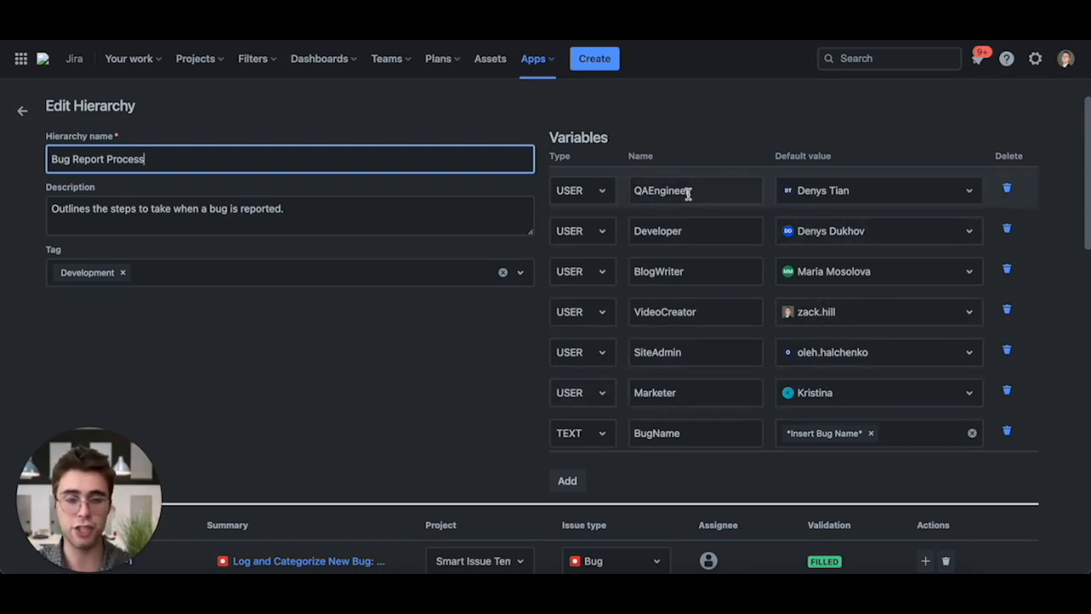
- Set the QAEngineer variable's default value to a different user
left_click(844, 195)
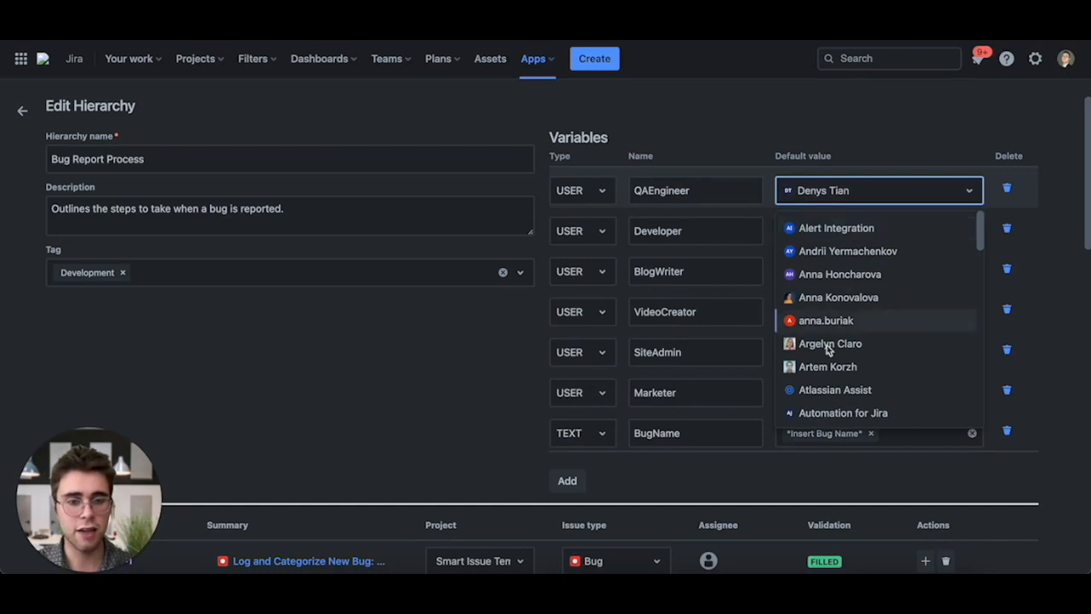
left_click(824, 281)
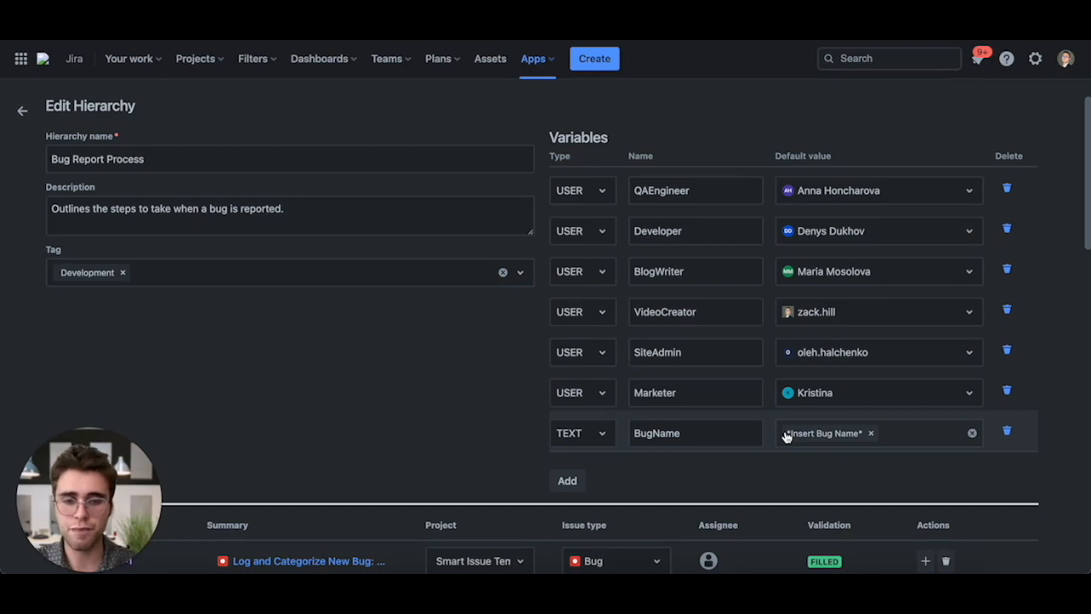
scroll(358, 484, "down", 1)
scroll(357, 484, "down", 16)
scroll(465, 294, "down", 3)
scroll(466, 295, "up", 12)
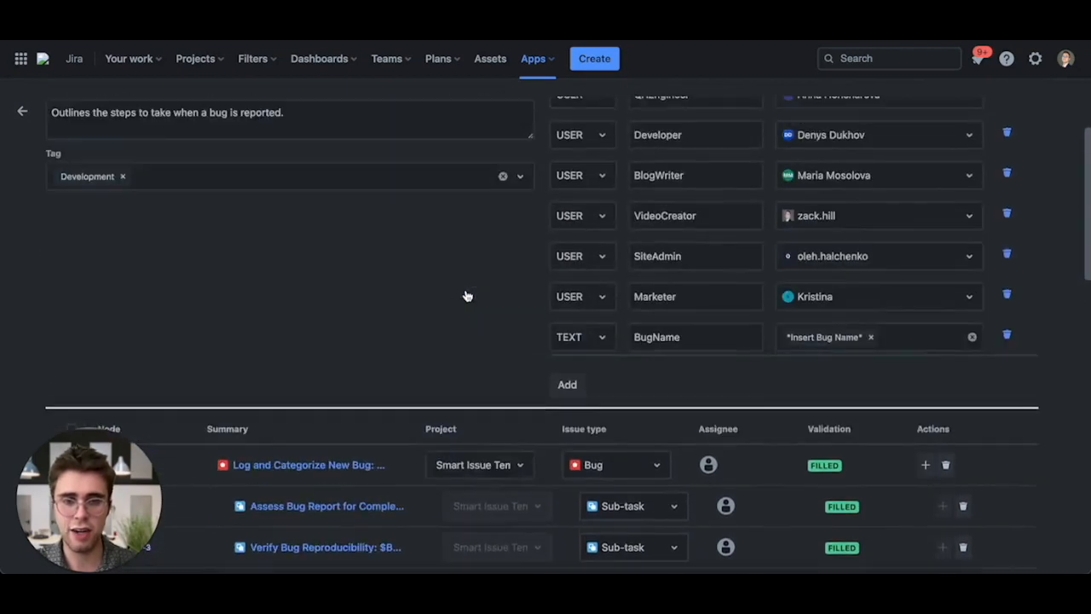
- Review the hierarchy's nodes and the assignee variables used on them
scroll(465, 296, "up", 2)
scroll(324, 392, "down", 4)
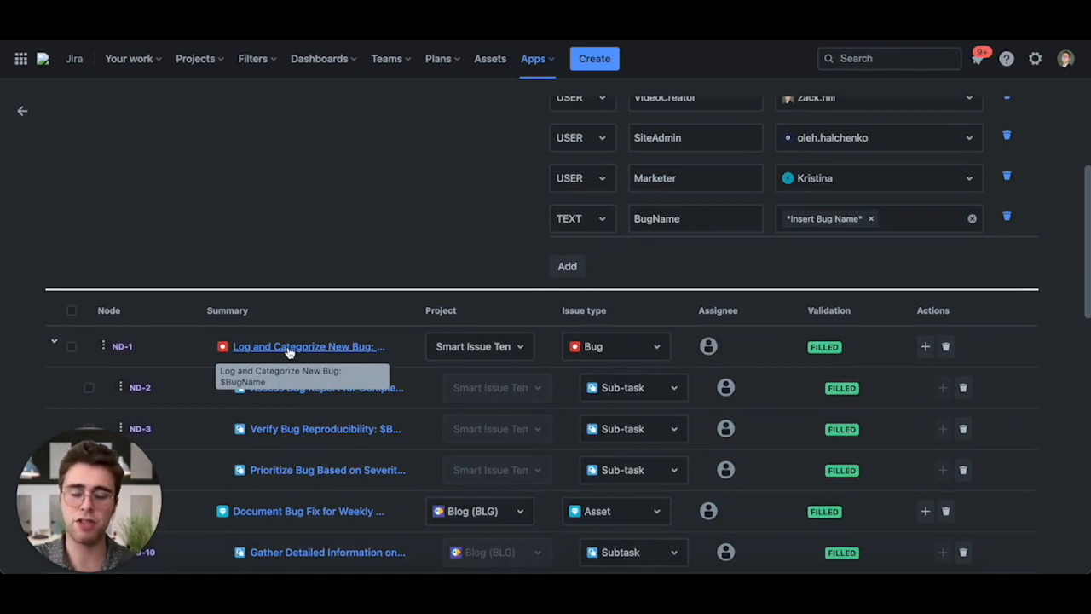
scroll(452, 358, "down", 10)
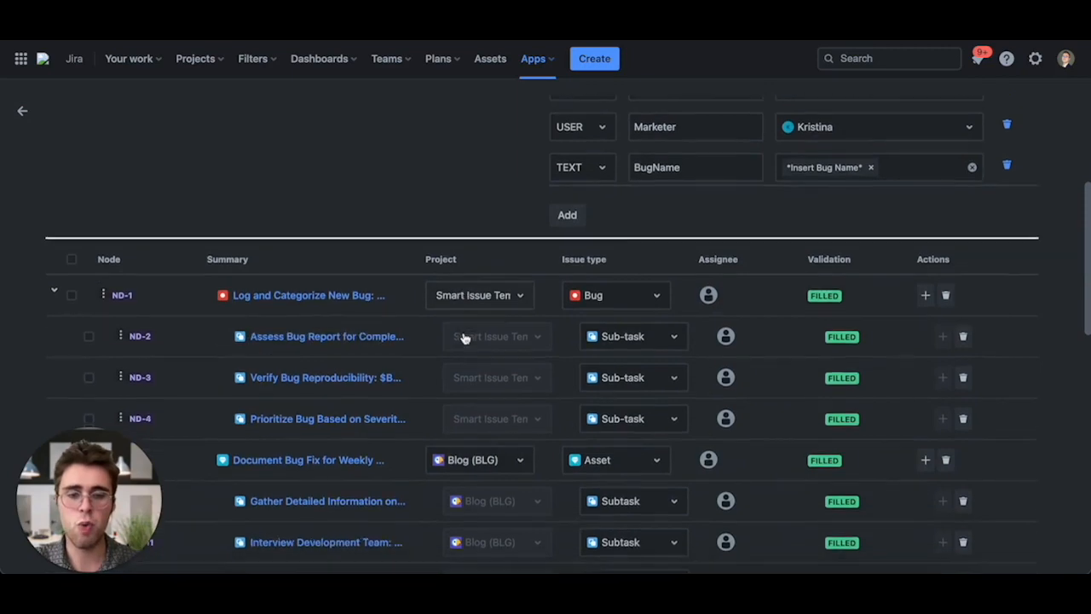
scroll(448, 368, "down", 5)
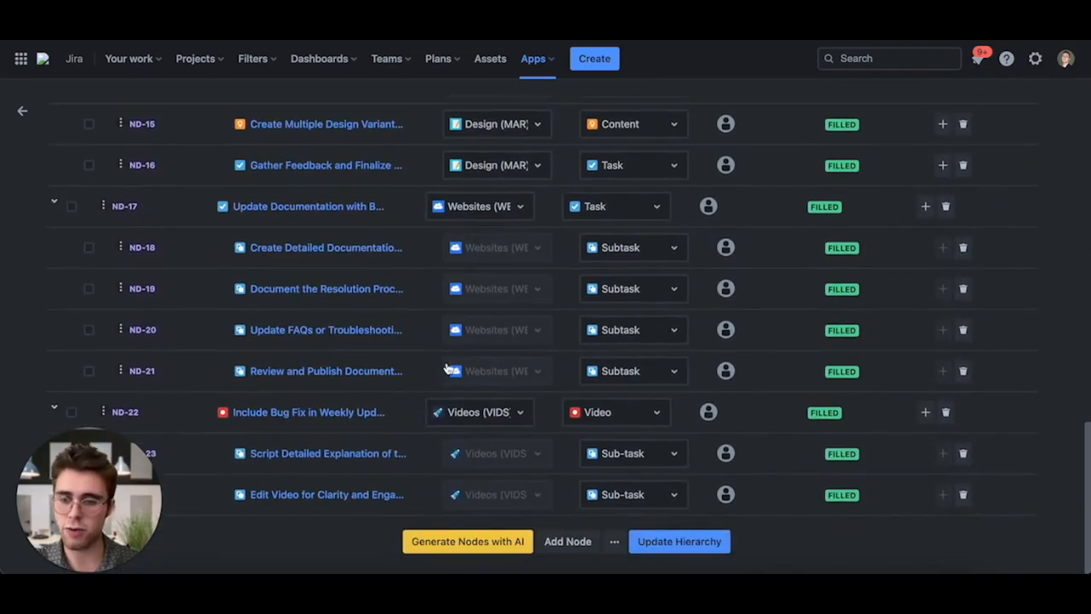
scroll(447, 368, "up", 4)
scroll(448, 368, "up", 6)
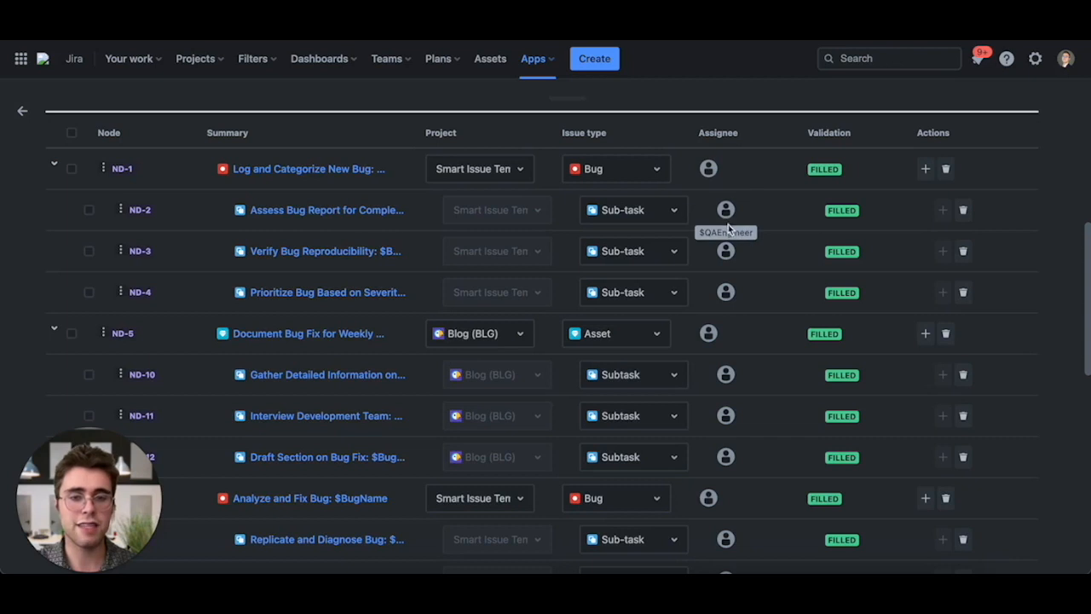
scroll(729, 313, "up", 5)
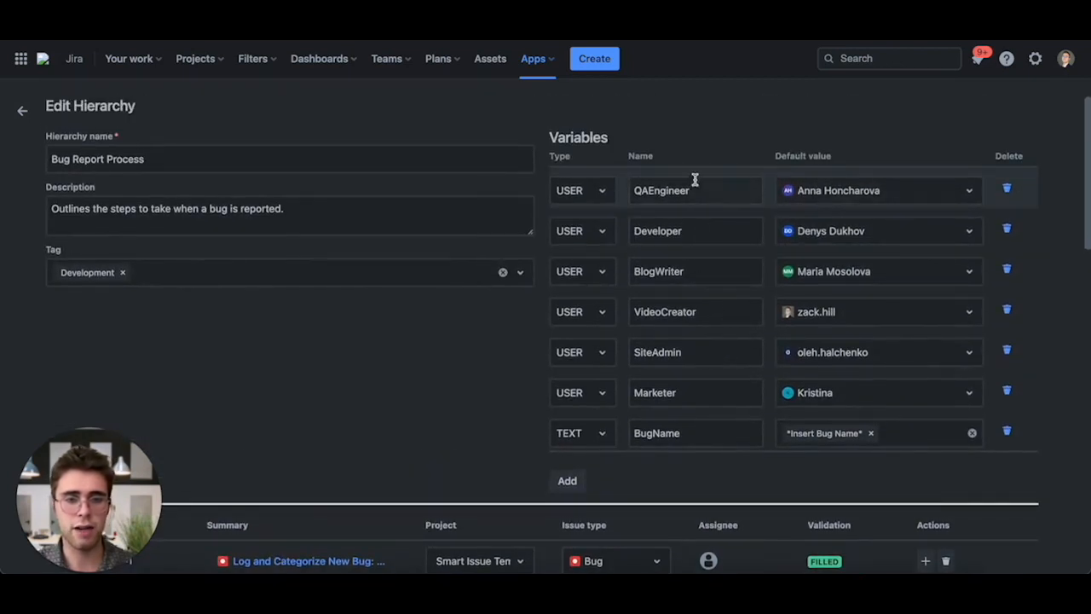
scroll(391, 403, "down", 1)
scroll(391, 404, "down", 2)
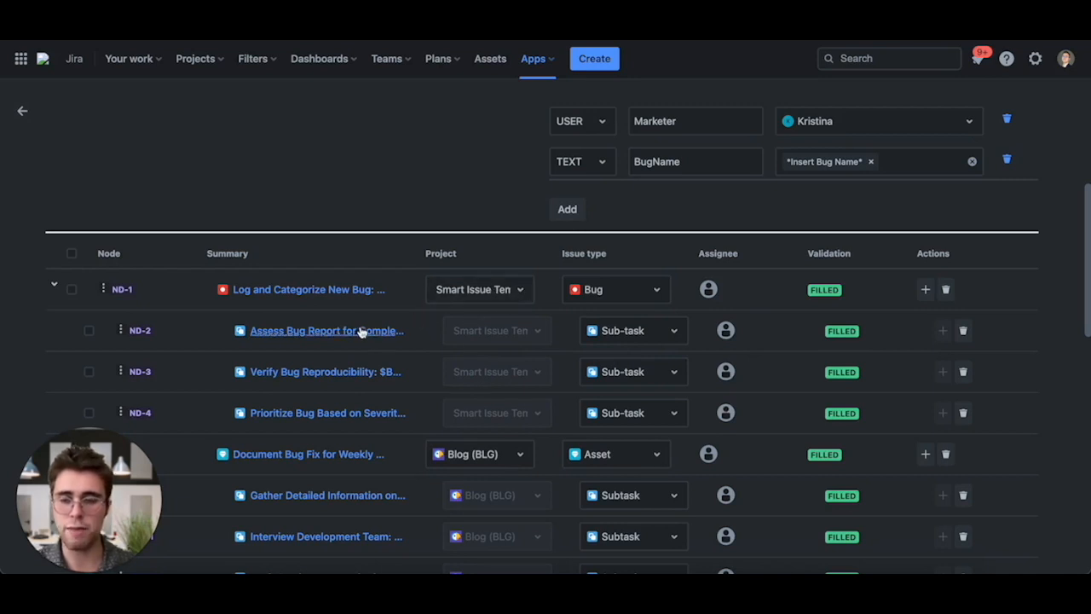
- Open node ND-2 and set its priority to Highest, keeping $QAEngineer as assignee
left_click(300, 334)
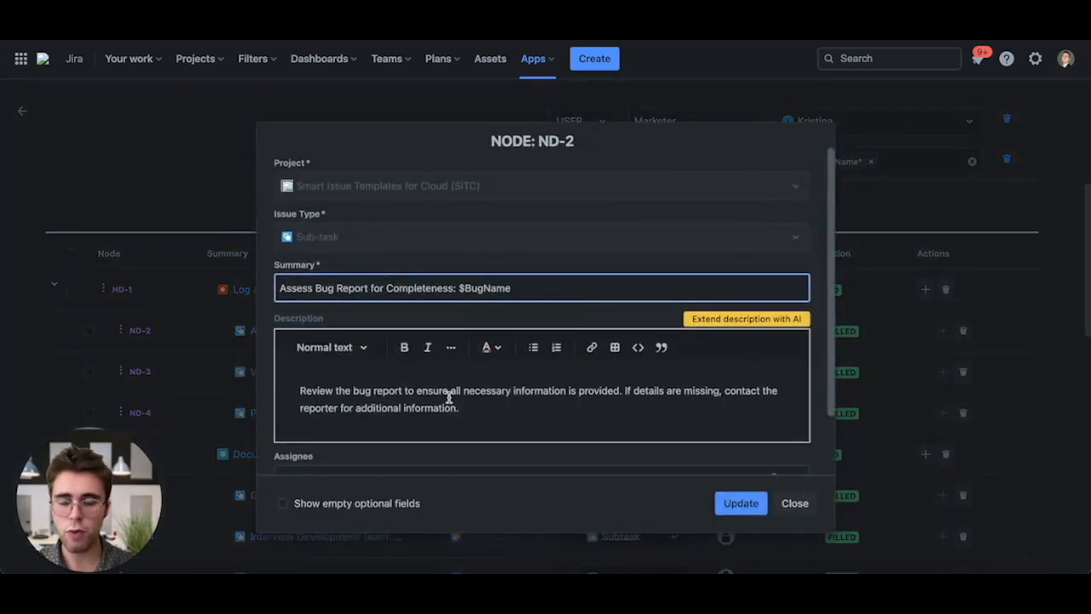
scroll(394, 394, "down", 1)
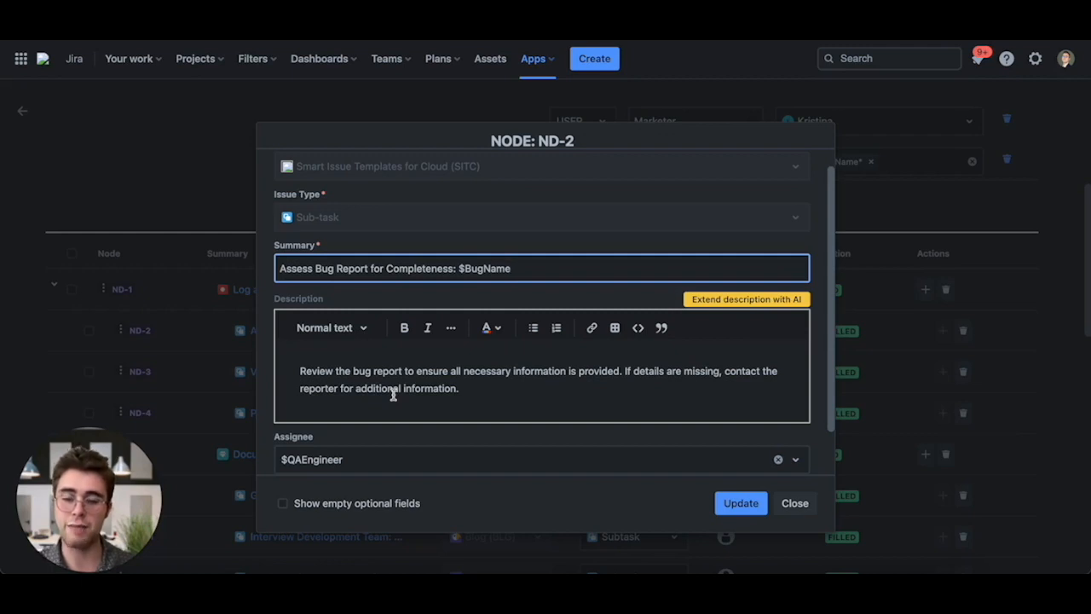
scroll(394, 394, "down", 1)
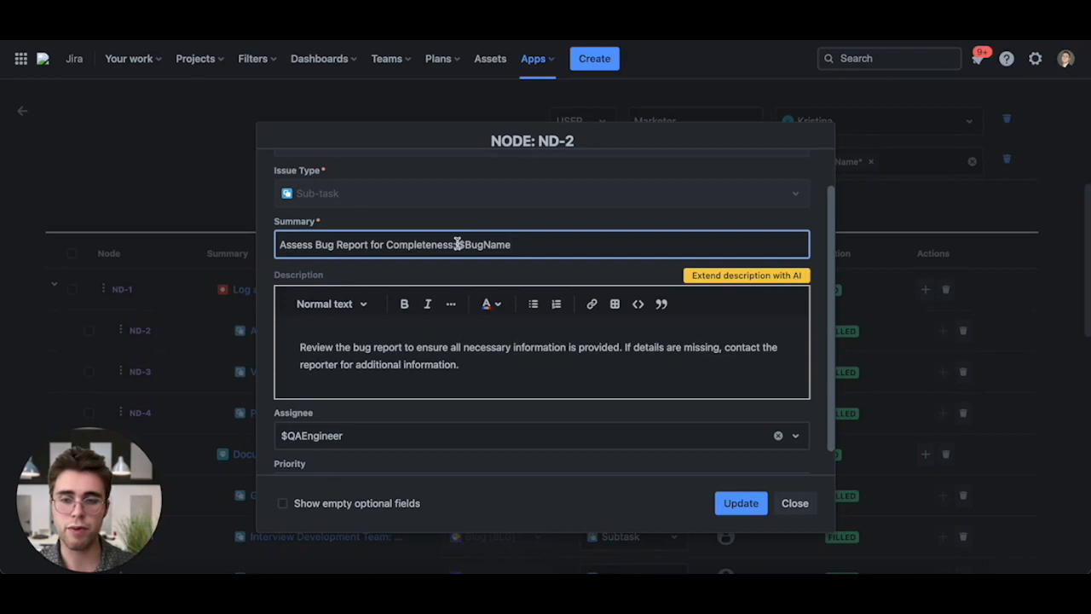
scroll(402, 367, "down", 1)
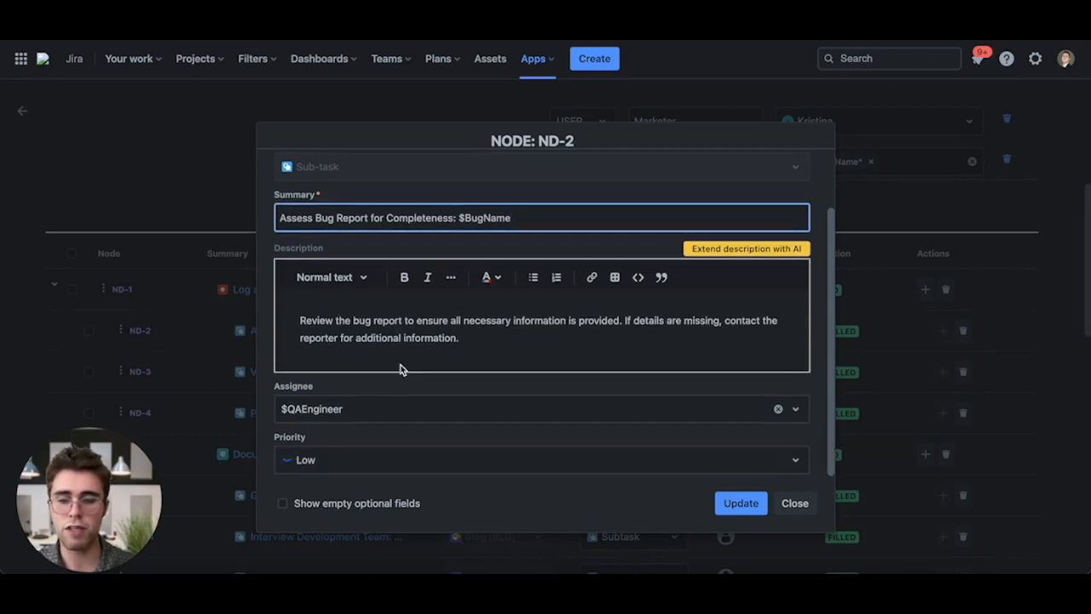
left_click(347, 416)
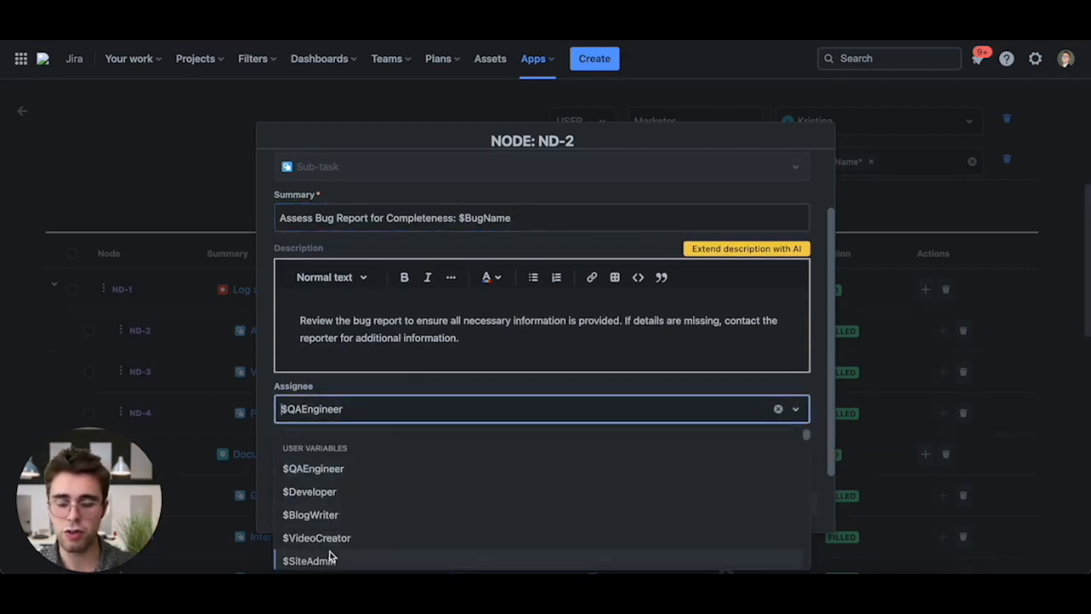
left_click(350, 420)
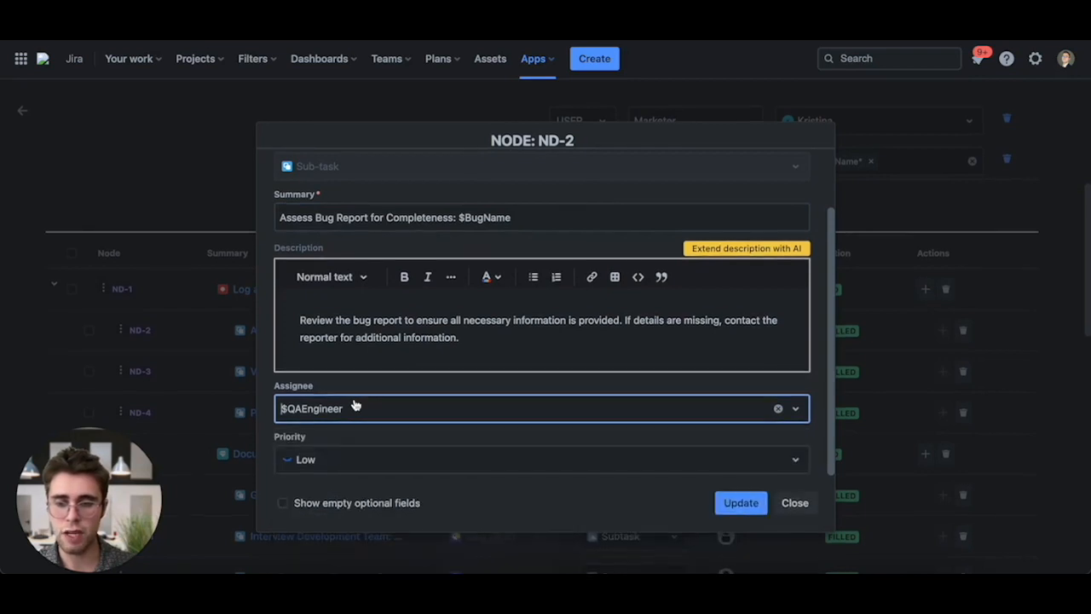
left_click(312, 461)
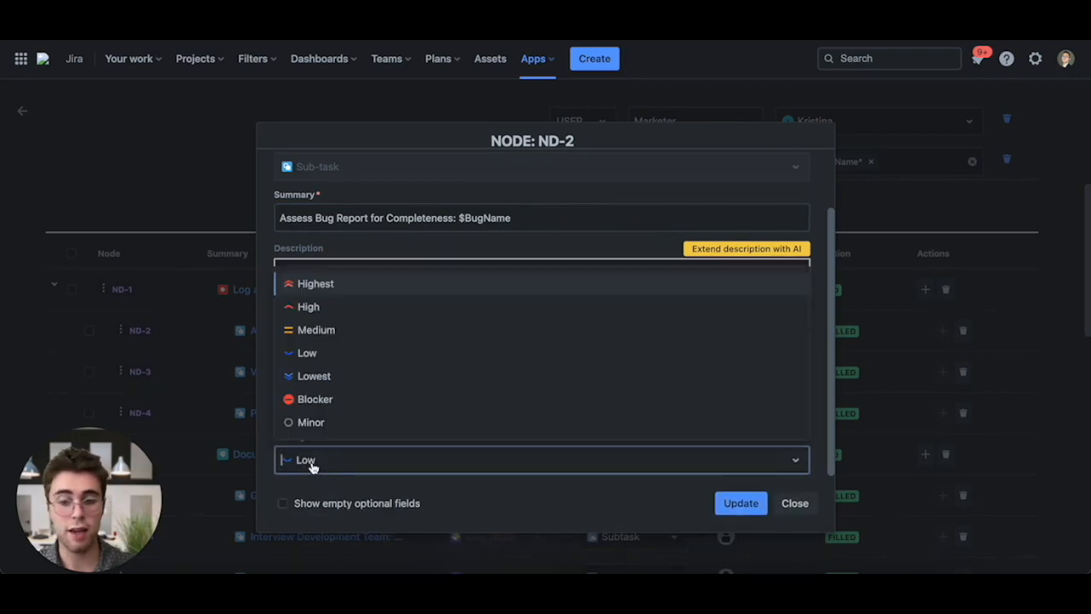
left_click(386, 288)
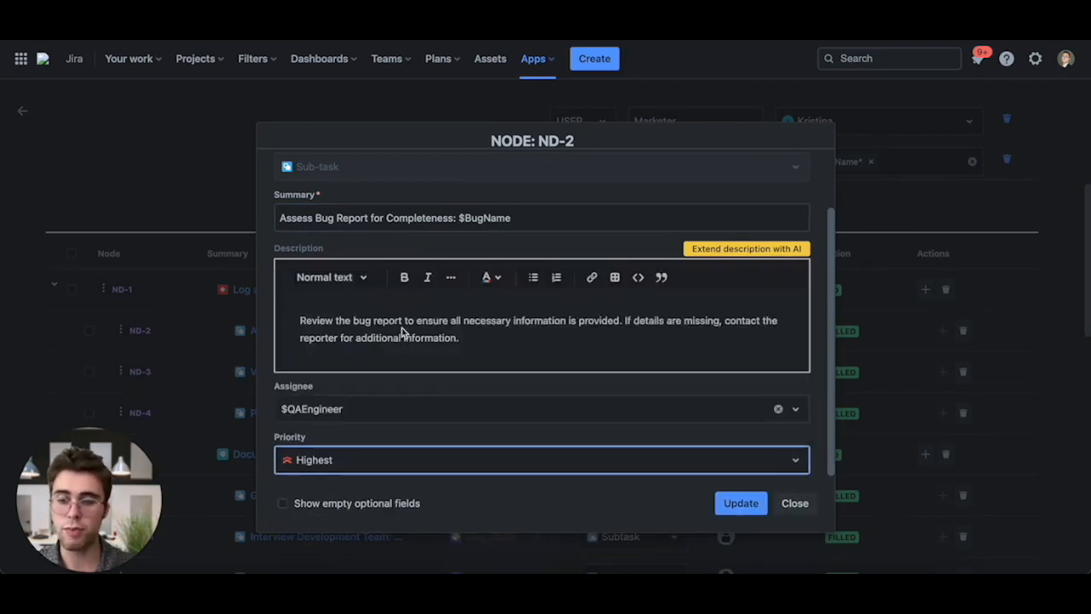
- Show the empty optional fields in the ND-2 node dialog and look through them
left_click(284, 504)
scroll(336, 431, "down", 5)
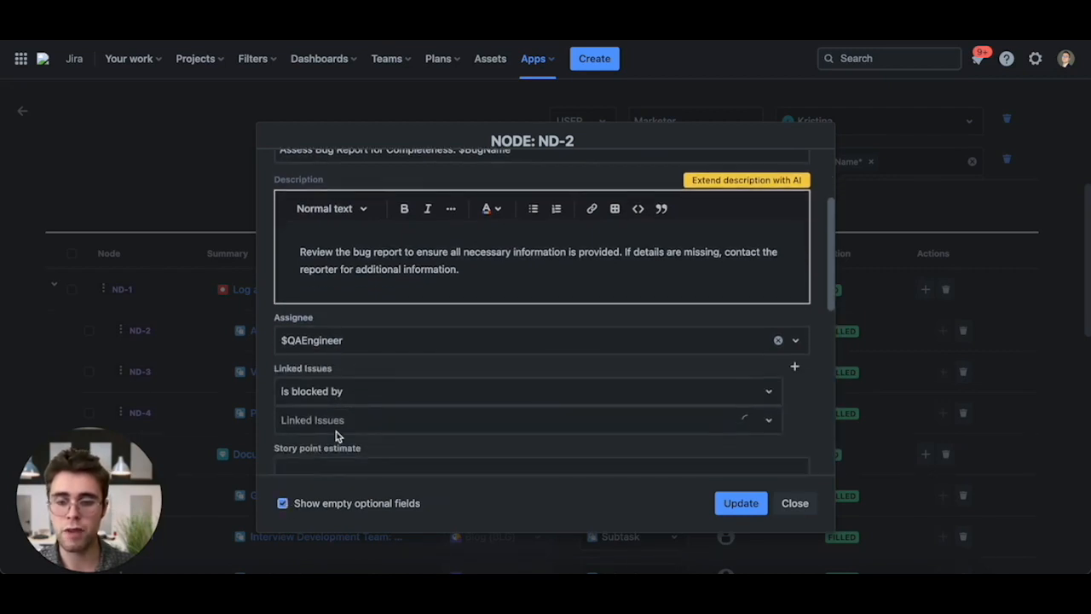
scroll(379, 395, "down", 5)
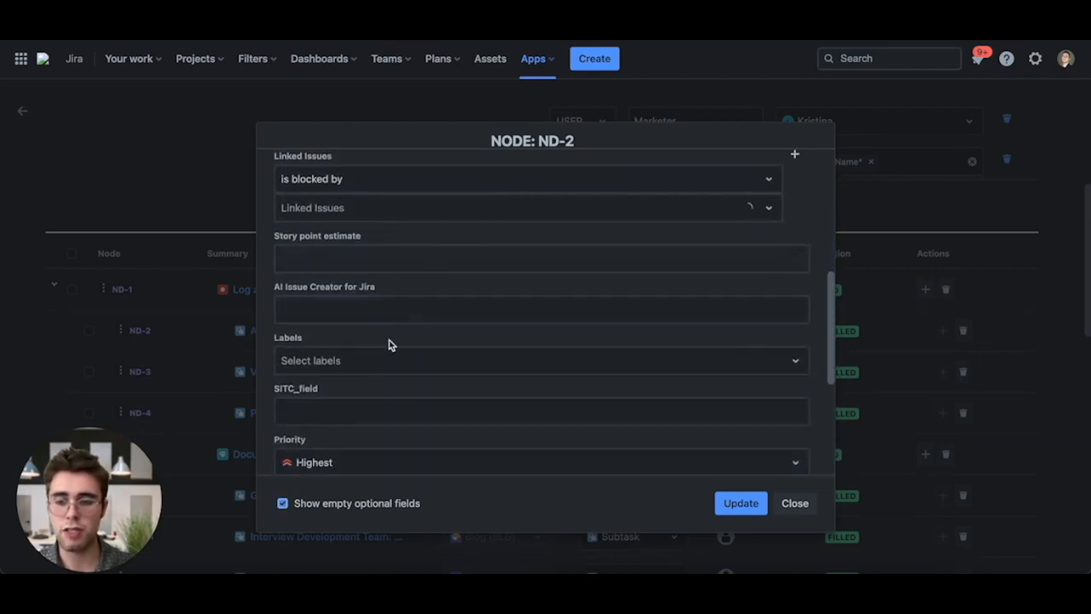
scroll(347, 341, "down", 3)
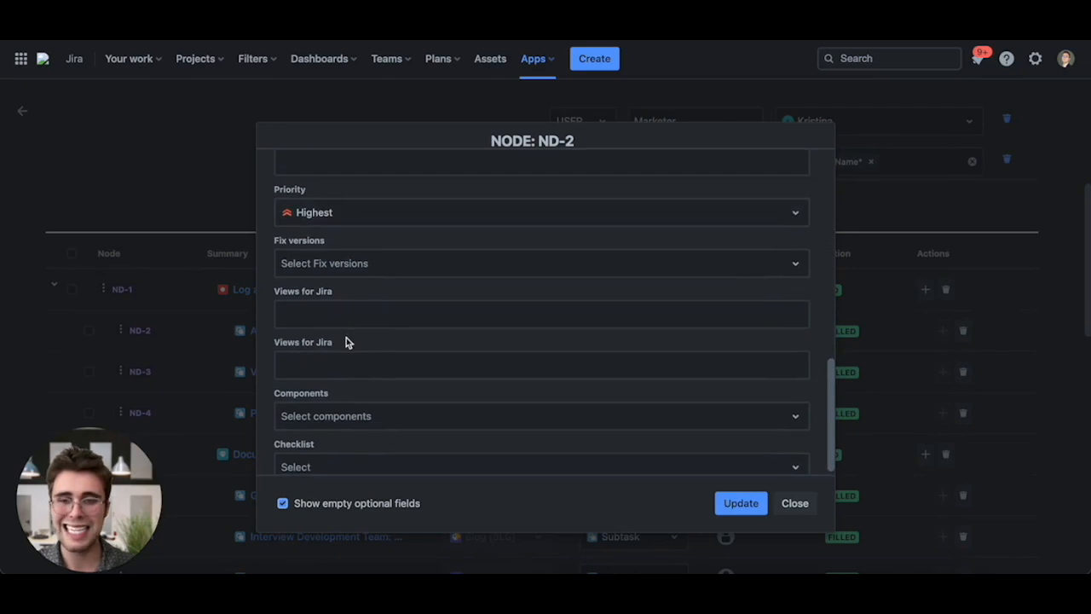
scroll(346, 341, "down", 1)
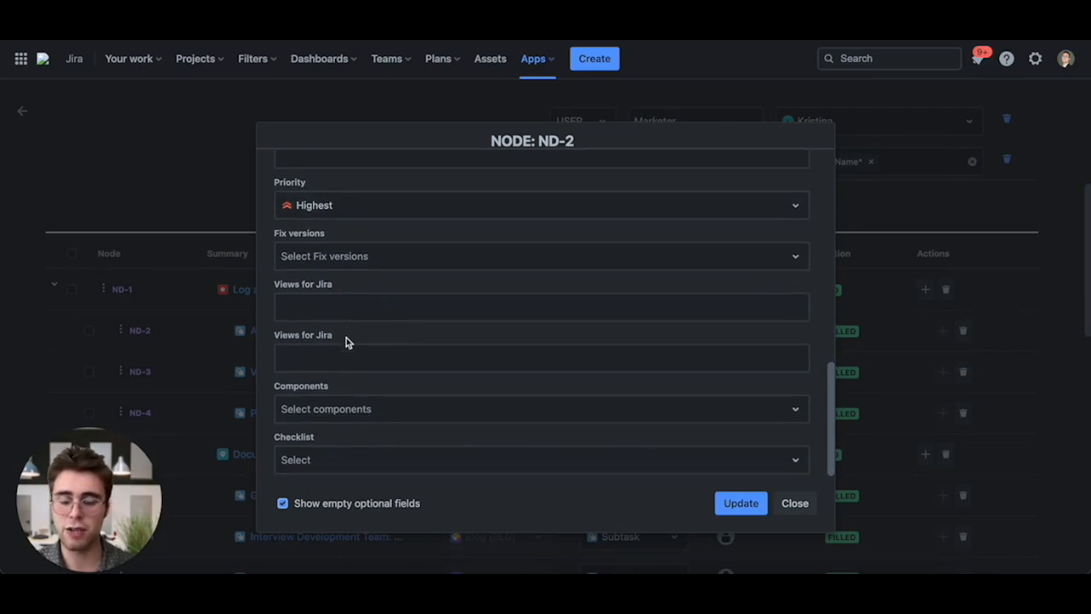
- Browse the Checklist options in node ND-2, then close the node dialog
left_click(324, 465)
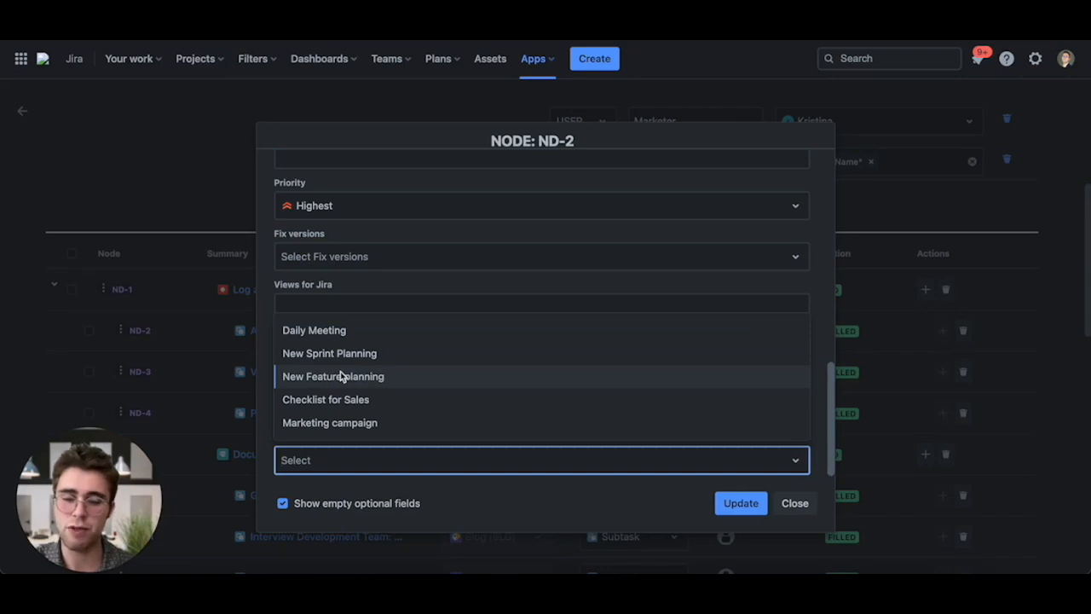
left_click(799, 505)
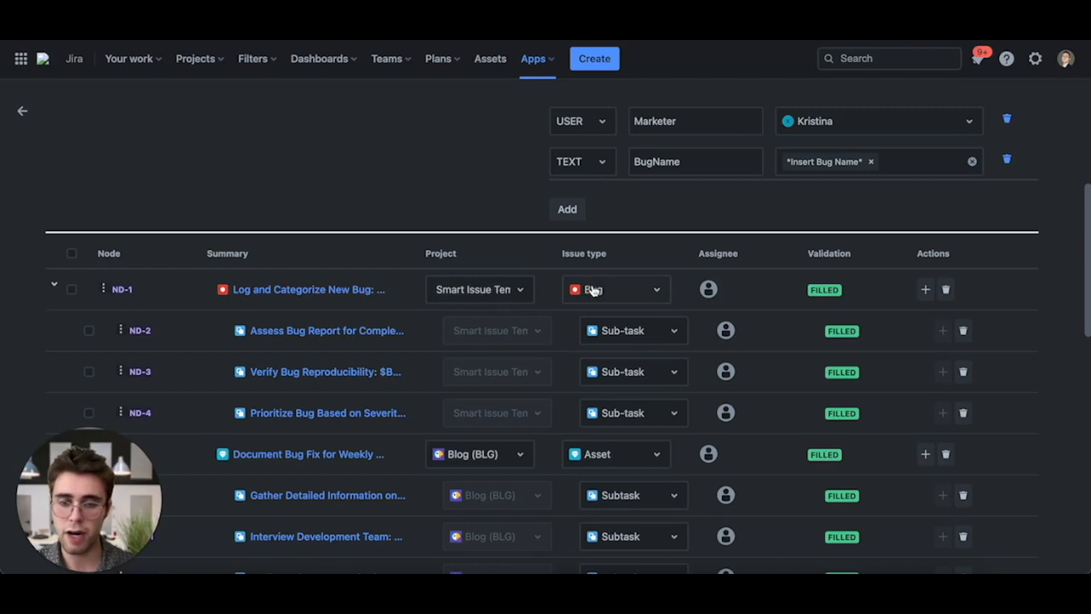
- Review which assignee variables the nodes use against the hierarchy's variable list
scroll(479, 416, "down", 2)
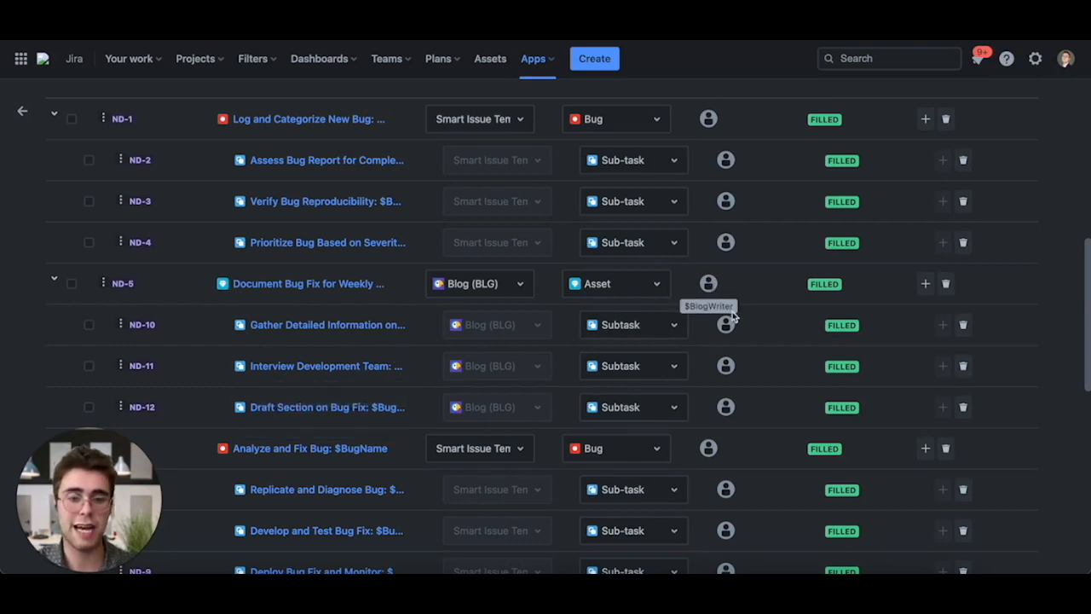
scroll(764, 319, "up", 3)
scroll(764, 319, "up", 2)
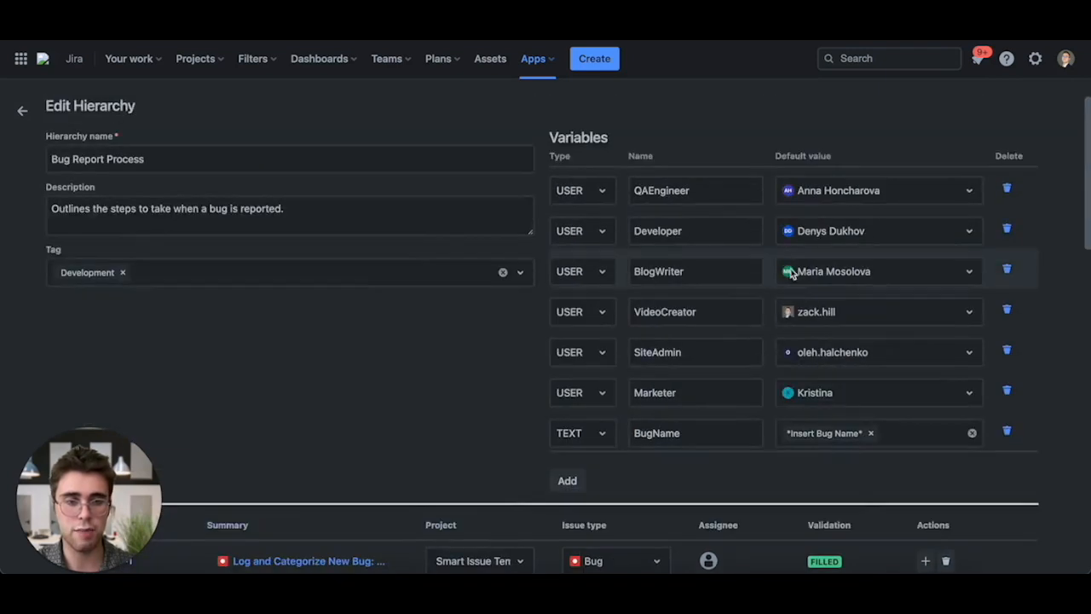
scroll(645, 370, "down", 6)
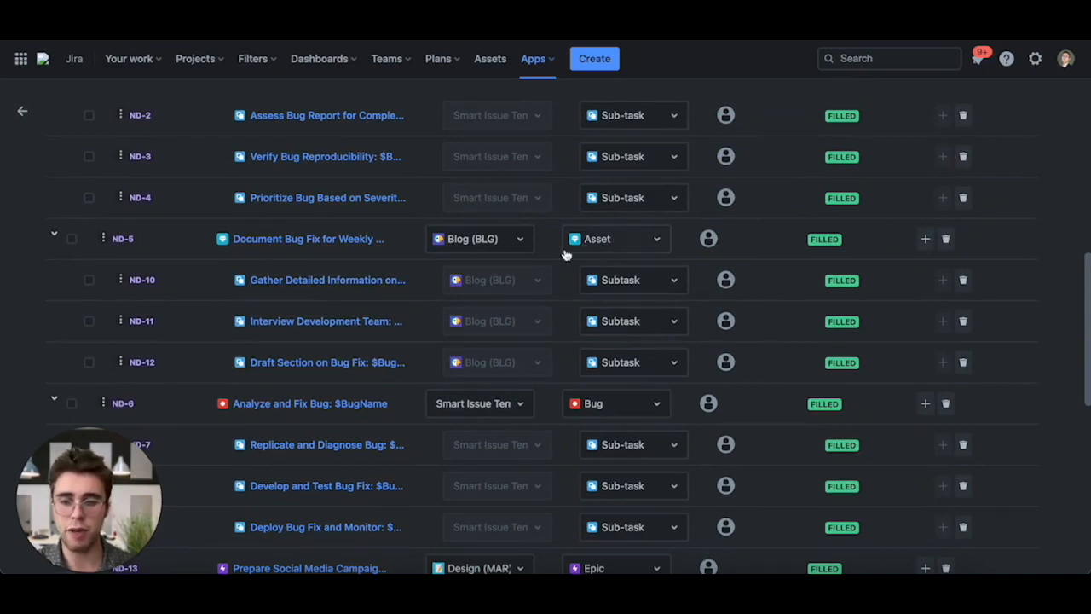
scroll(450, 255, "up", 5)
scroll(450, 256, "down", 4)
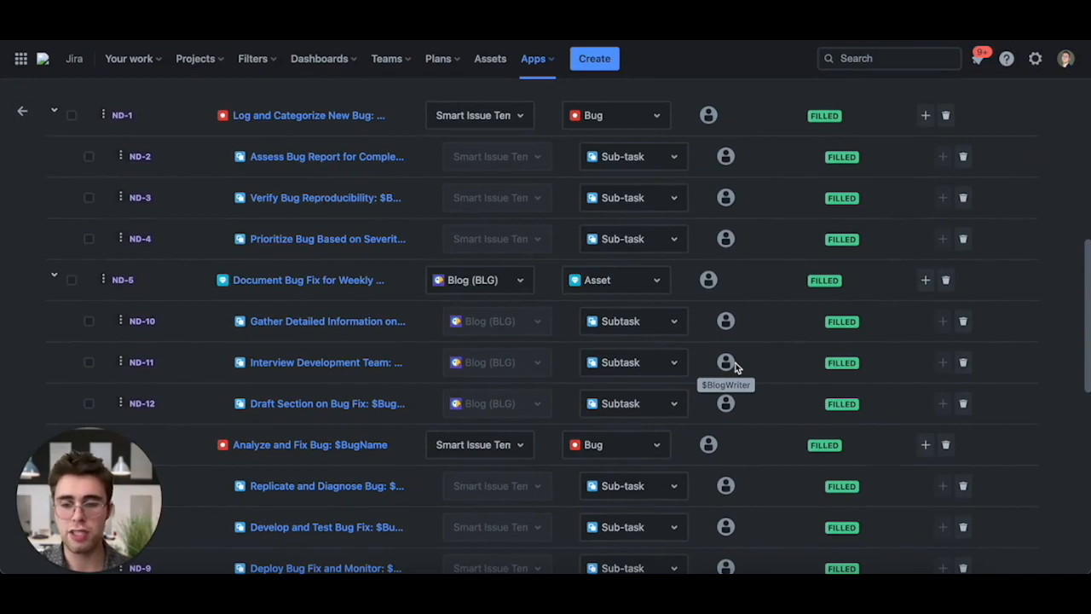
- Open node ND-11 to inspect its summary, description and assignee, then close it
left_click(364, 365)
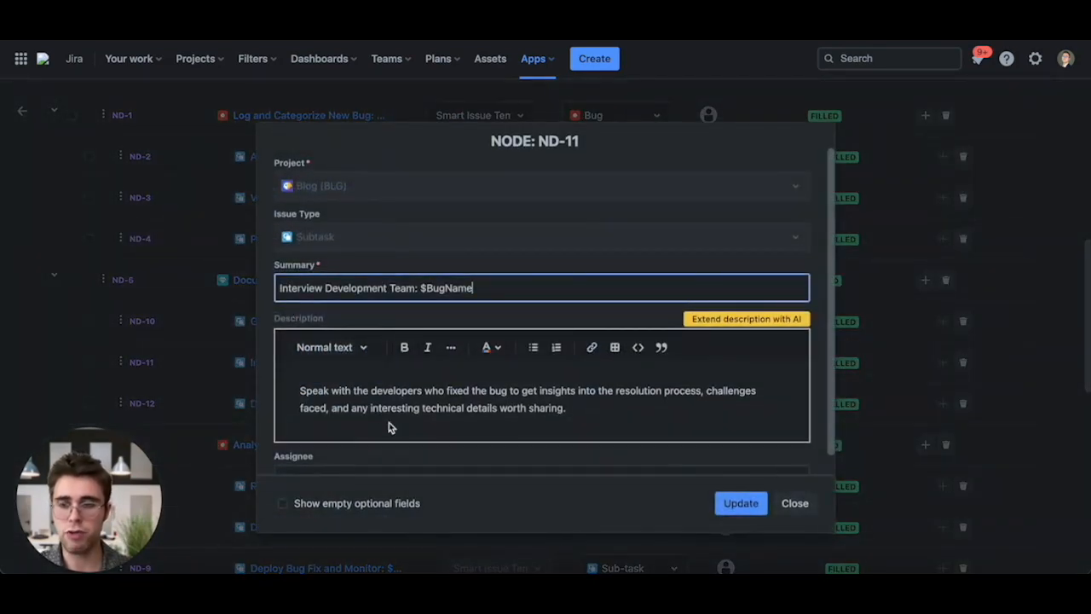
scroll(380, 433, "down", 1)
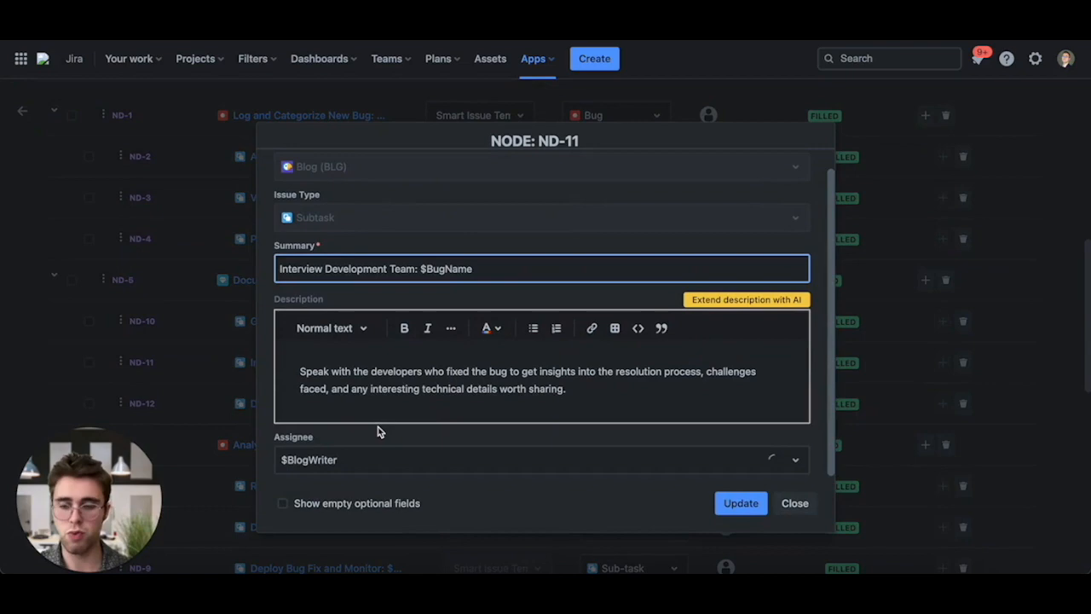
left_click(795, 504)
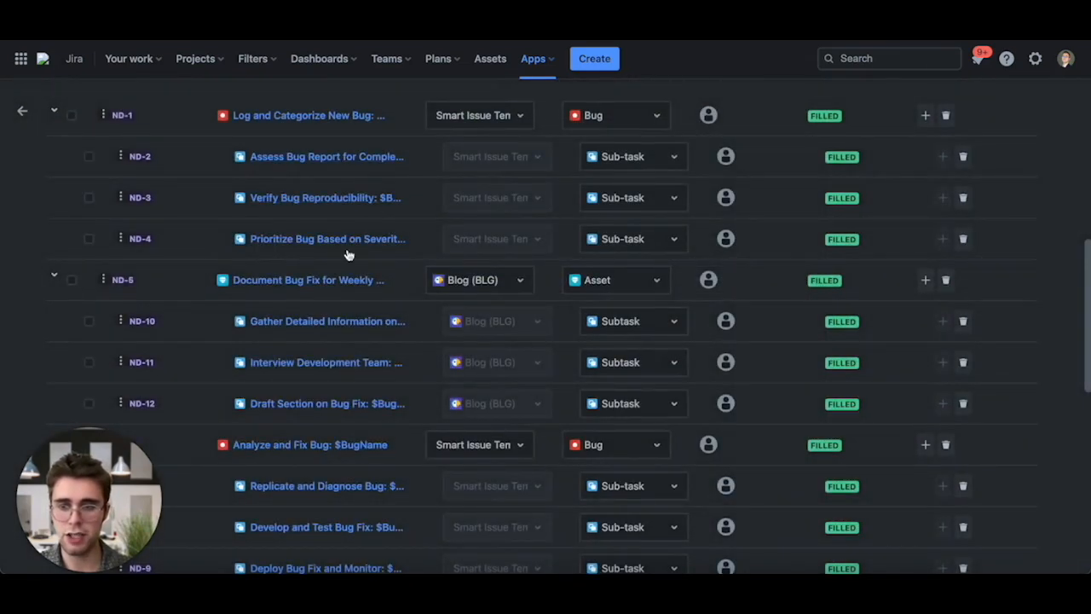
- Open node ND-15 to inspect its assignee and priority, then close it
scroll(362, 384, "down", 1)
scroll(362, 387, "down", 1)
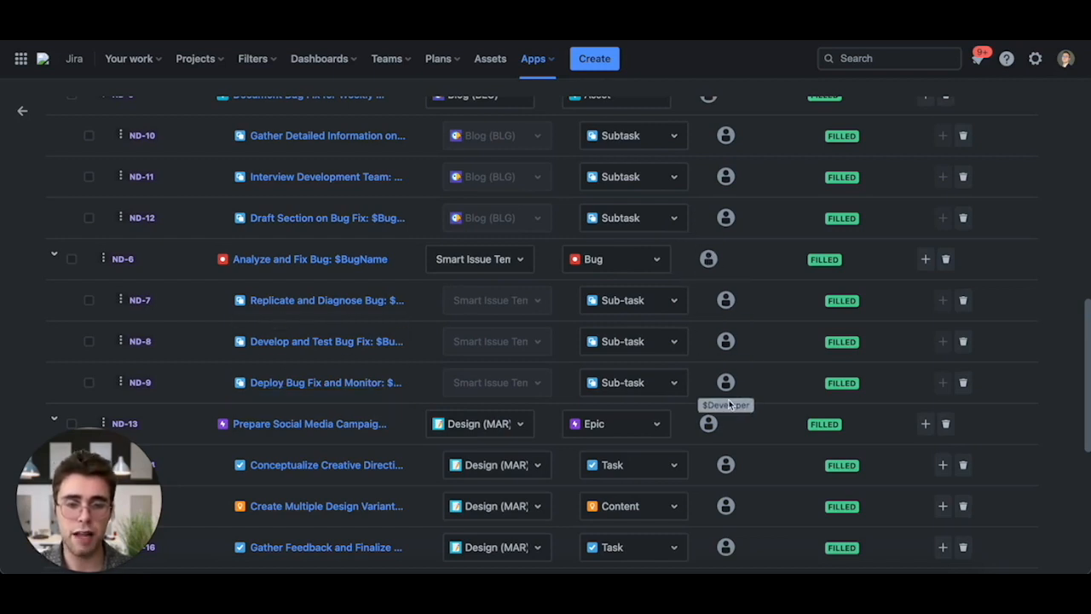
scroll(752, 324, "up", 8)
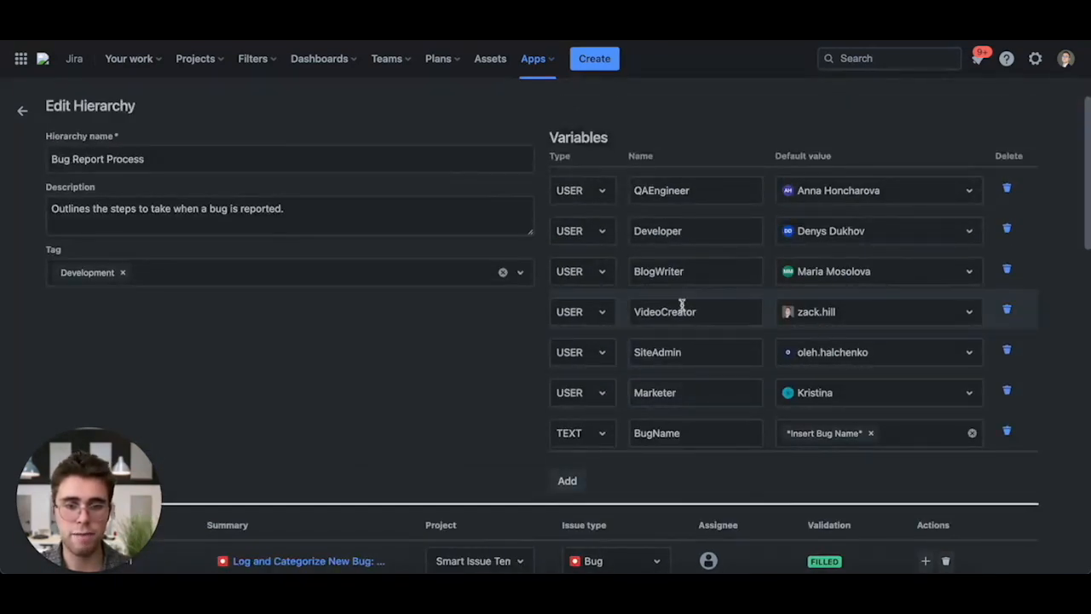
scroll(444, 467, "down", 4)
scroll(444, 466, "down", 5)
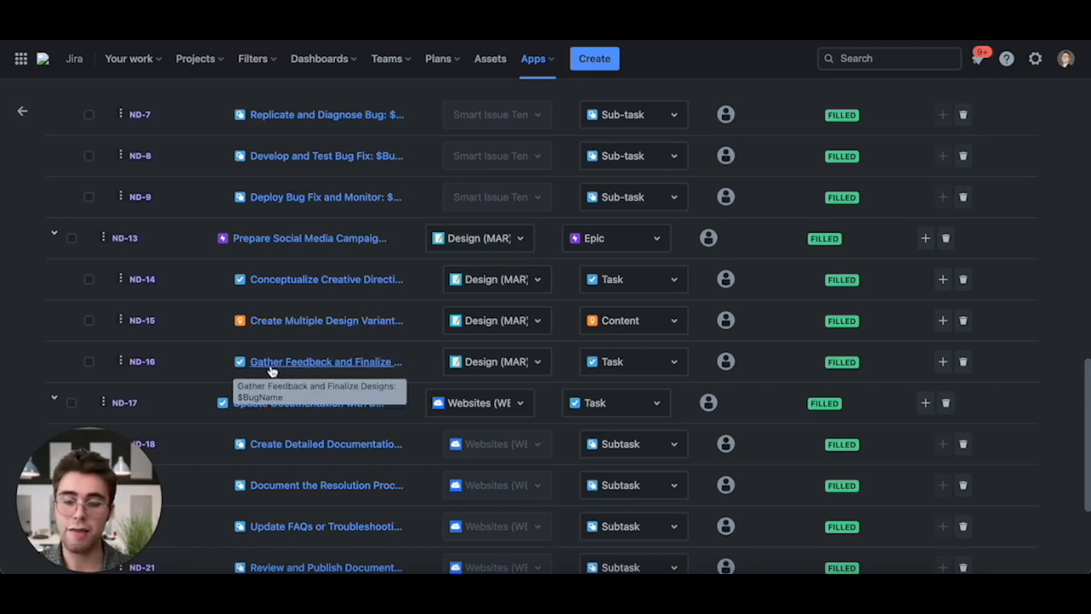
left_click(440, 343)
scroll(497, 411, "down", 3)
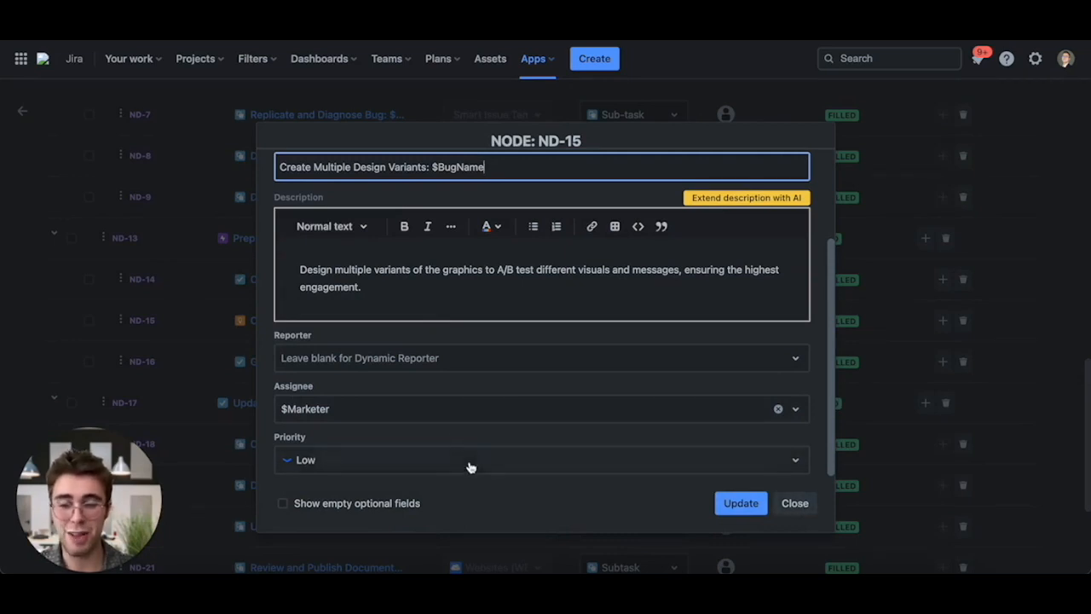
left_click(795, 504)
- Compare the ND-22 subtasks' assignee with the VideoCreator variable's default user
scroll(557, 384, "down", 4)
scroll(558, 384, "down", 1)
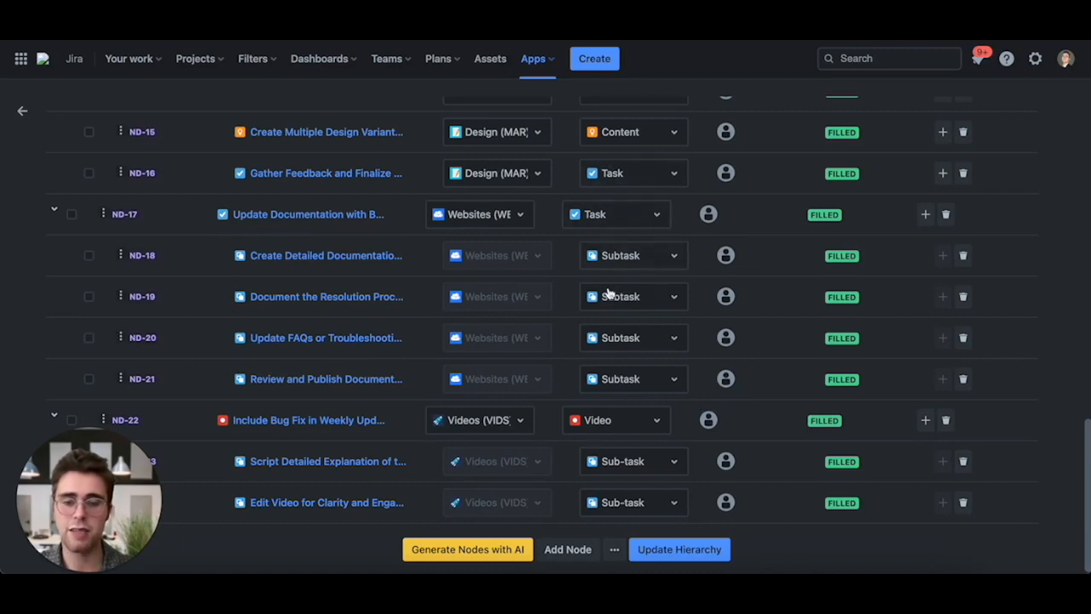
scroll(499, 355, "up", 10)
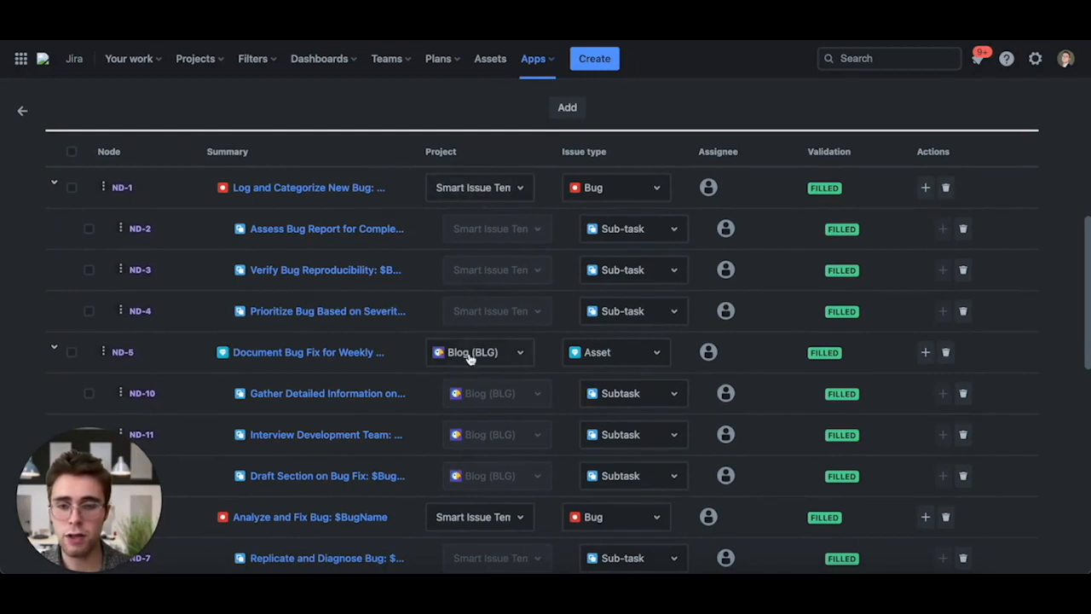
scroll(468, 359, "down", 5)
scroll(457, 465, "down", 8)
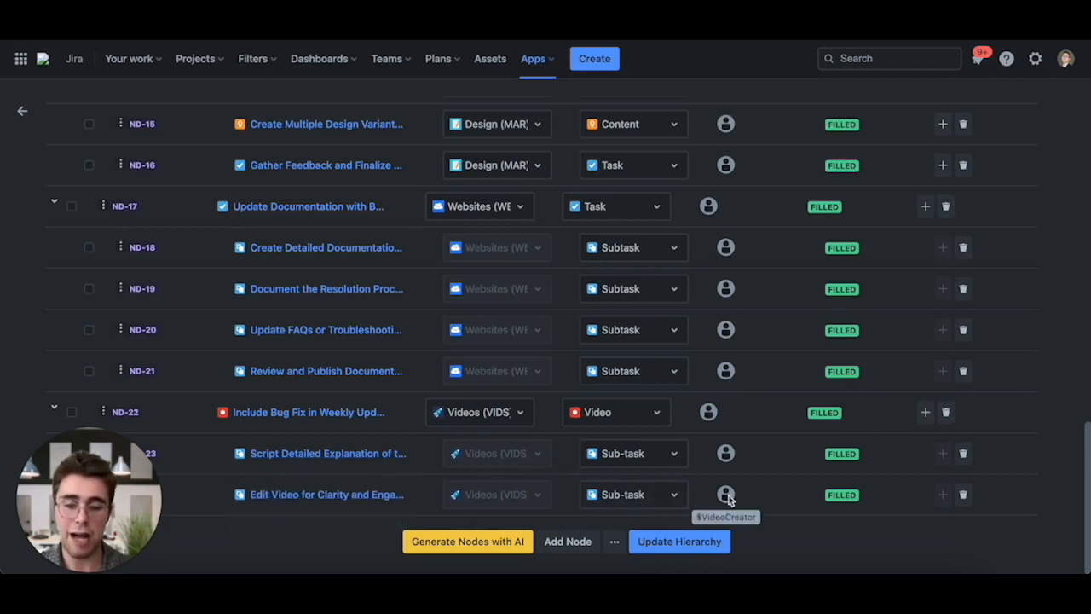
scroll(714, 412, "up", 15)
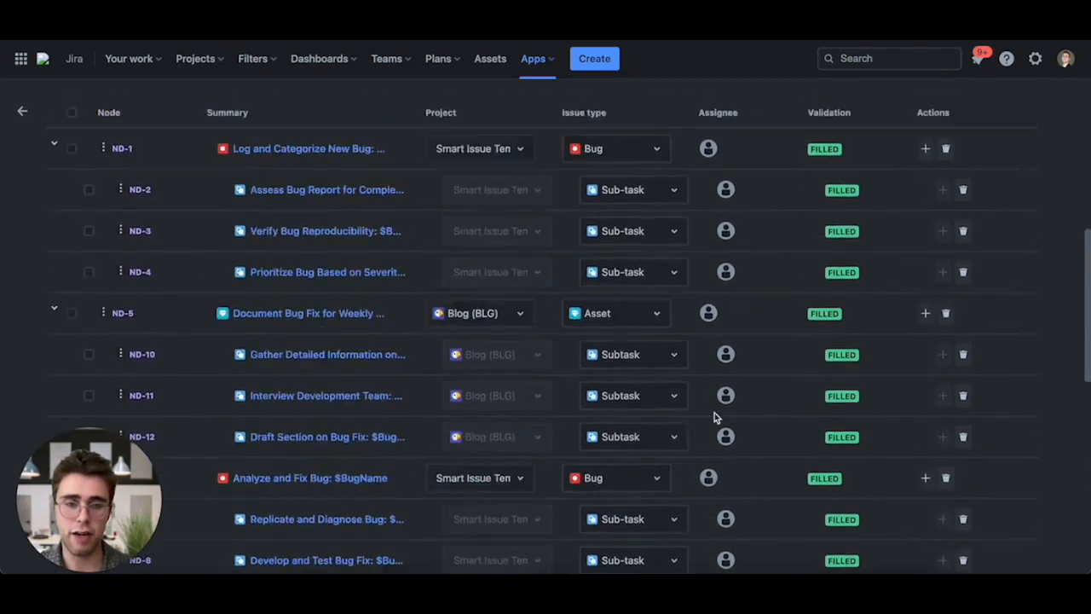
left_click(817, 316)
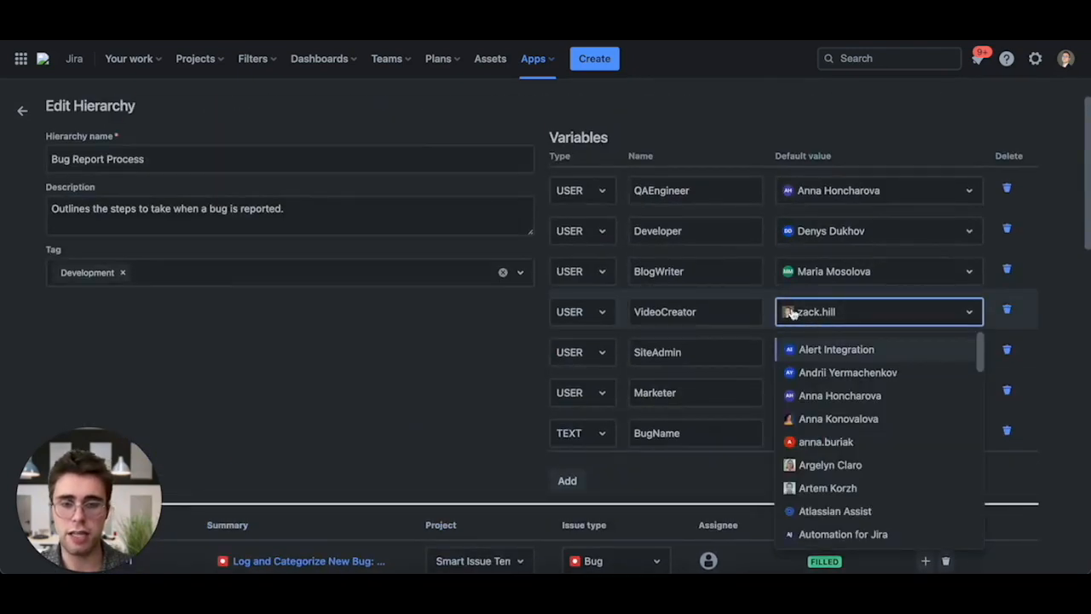
left_click(824, 316)
scroll(485, 446, "down", 15)
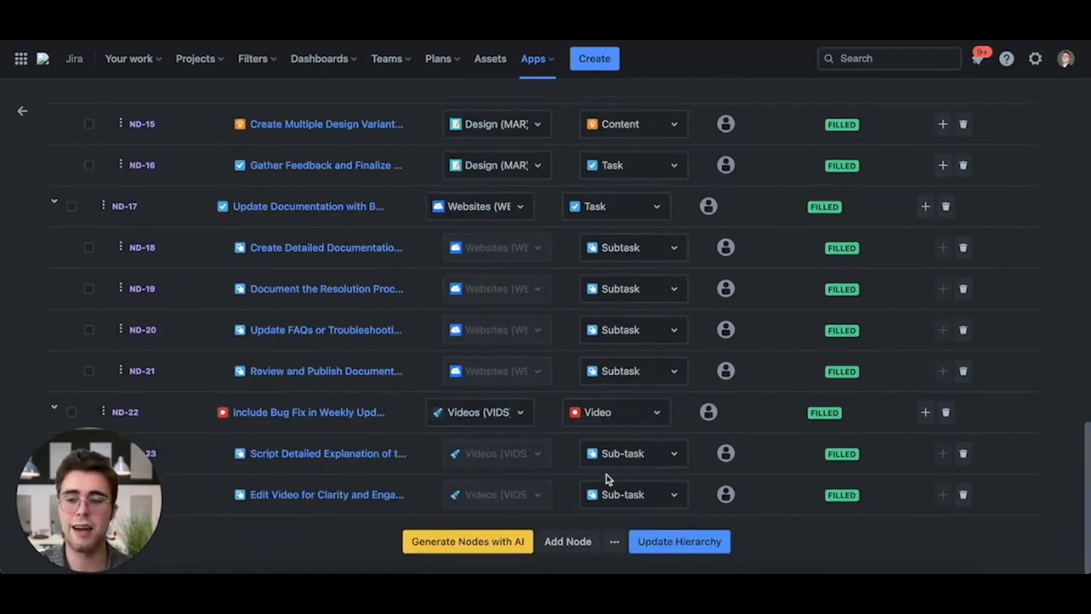
scroll(632, 392, "up", 15)
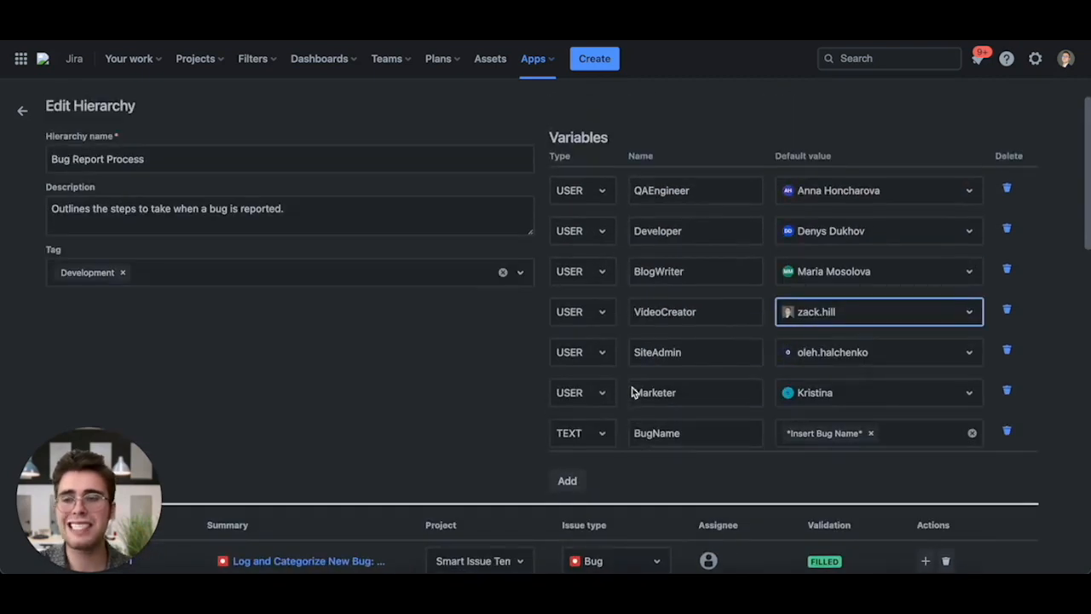
left_click(515, 324)
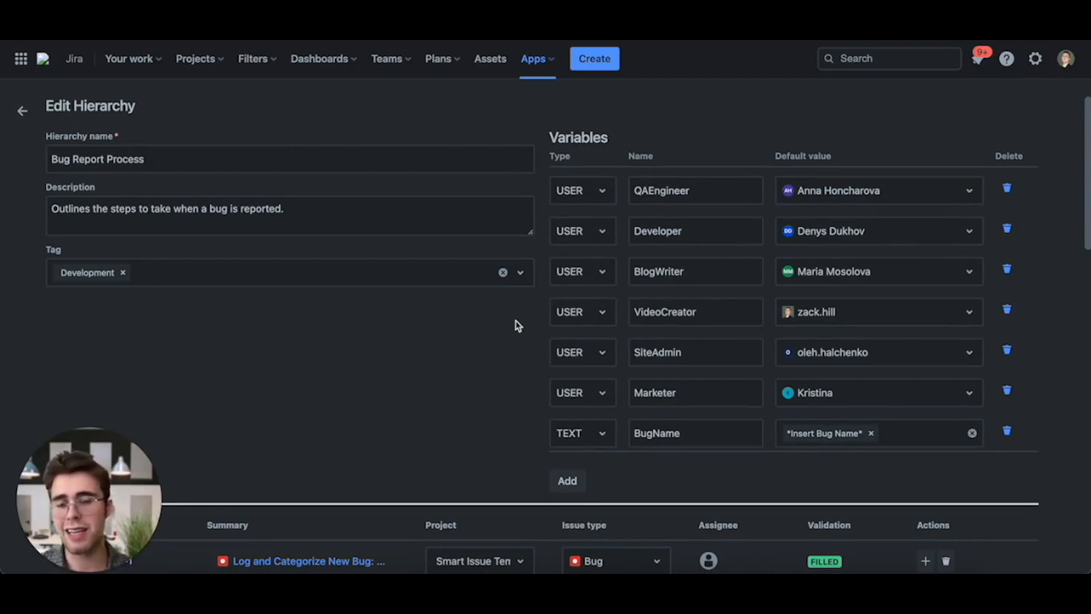
- Scroll through the hierarchy's variables and full node list to review them
scroll(466, 380, "down", 3)
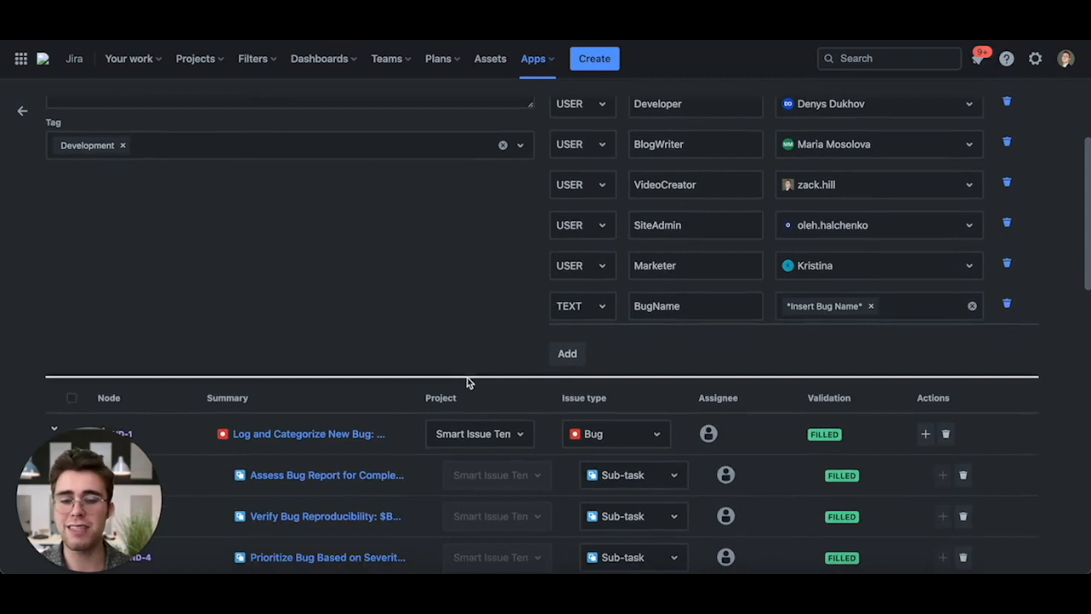
scroll(705, 412, "down", 2)
scroll(723, 476, "up", 5)
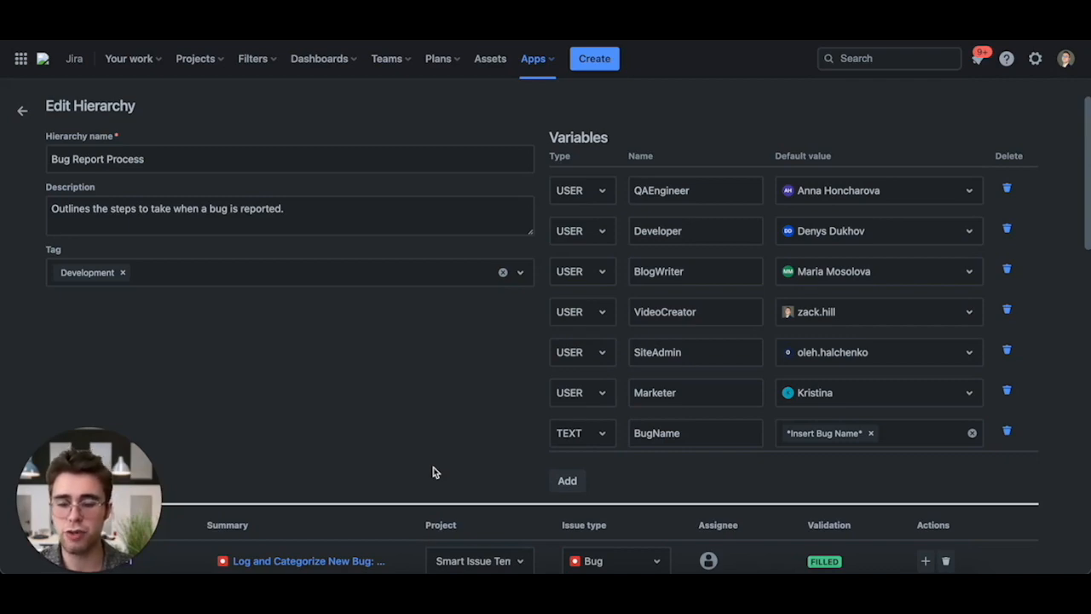
scroll(433, 468, "down", 3)
scroll(433, 469, "down", 10)
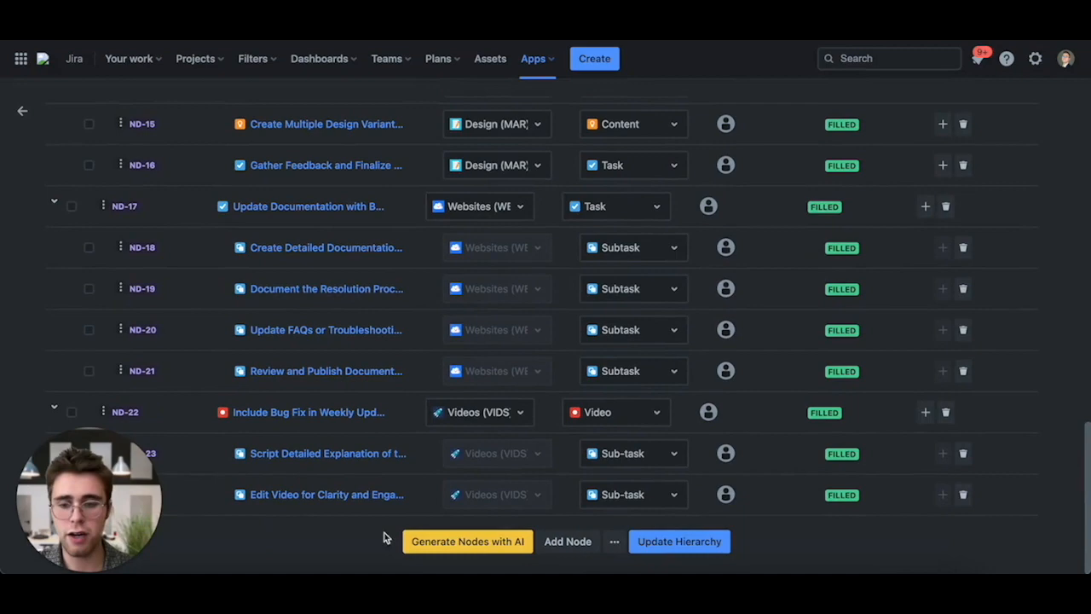
scroll(414, 368, "up", 6)
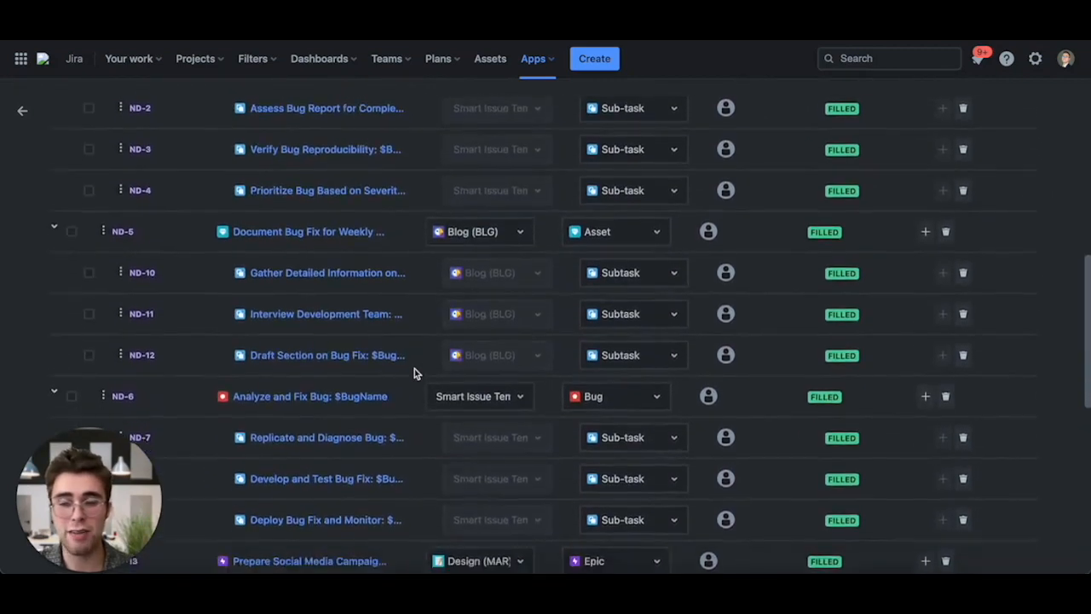
scroll(414, 369, "down", 6)
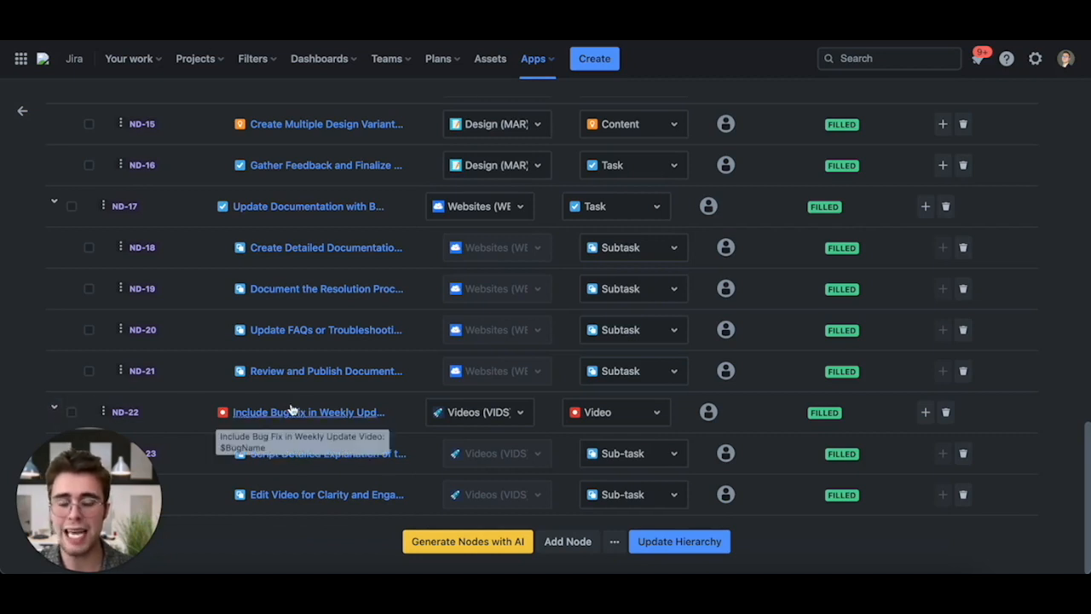
- Collapse every parent node in the hierarchy so only the top-level nodes show
left_click(53, 409)
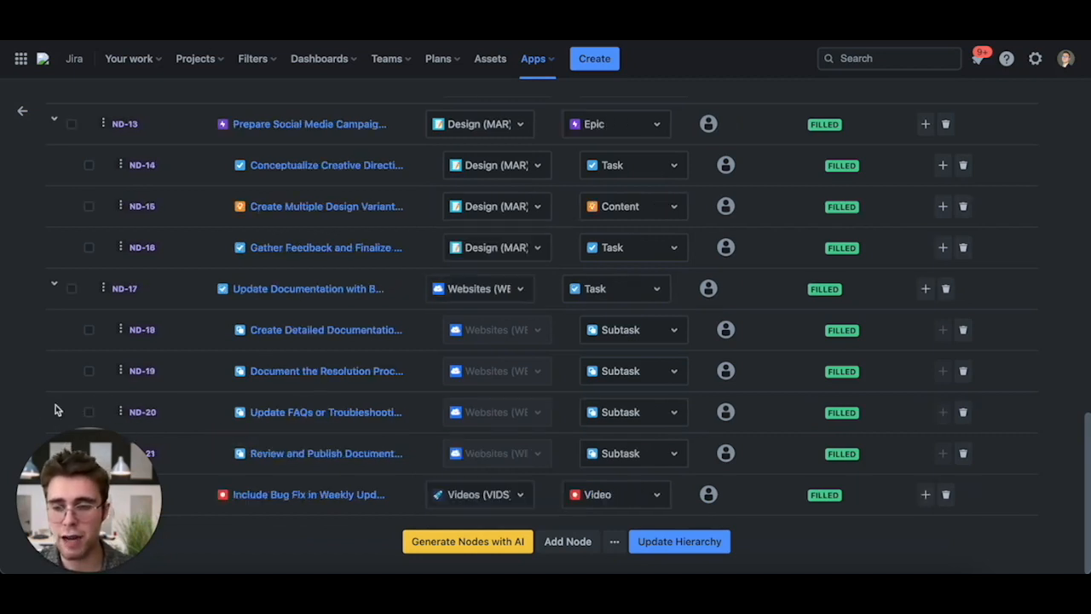
left_click_drag(101, 480, 101, 324)
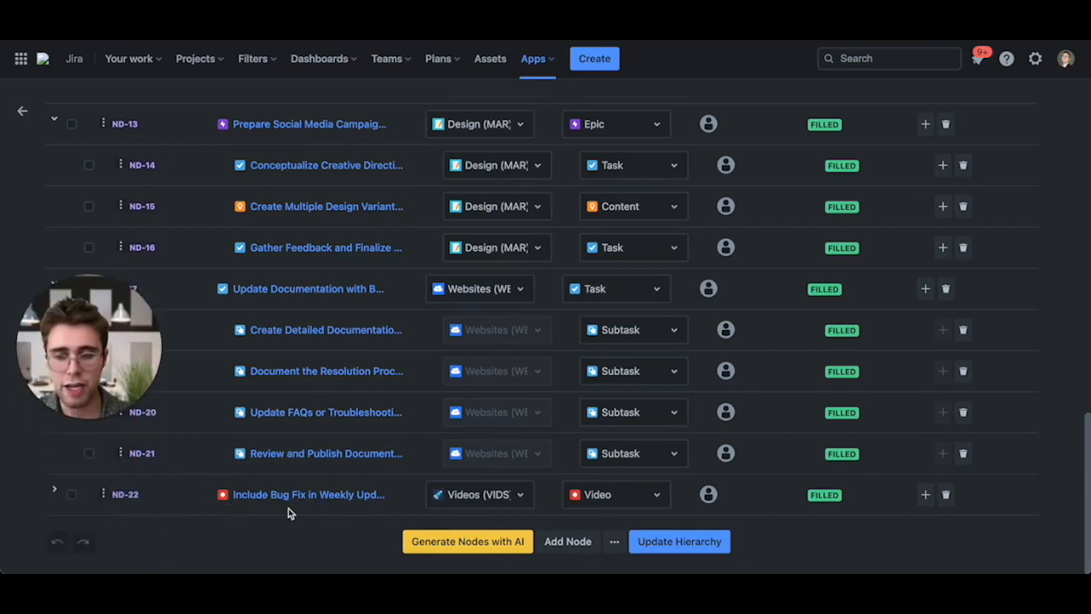
left_click_drag(98, 367, 286, 367)
left_click(51, 285)
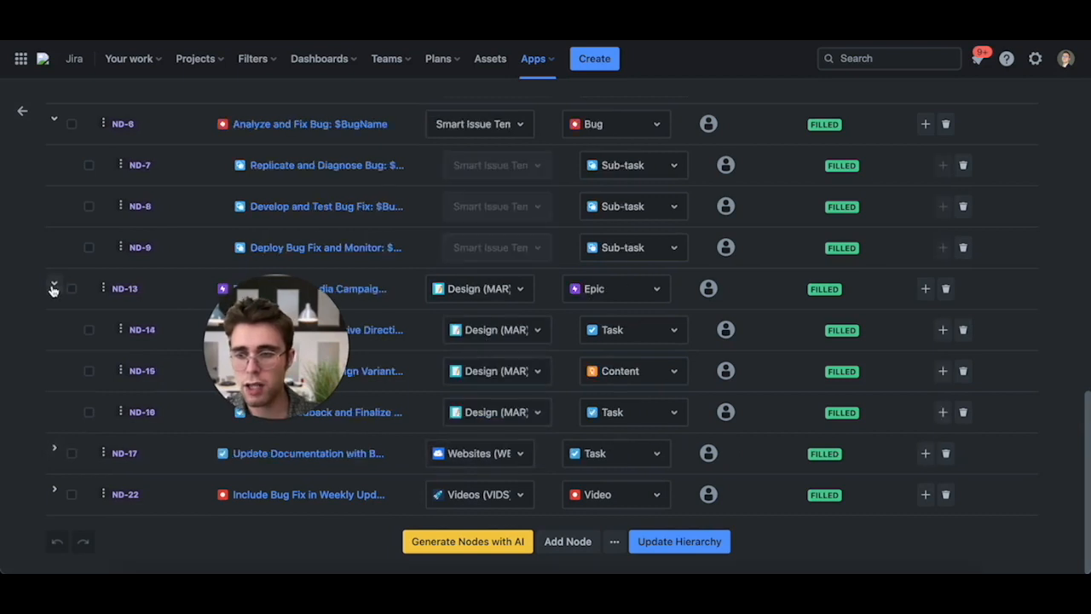
scroll(53, 292, "up", 2)
scroll(54, 336, "down", 2)
left_click(54, 338)
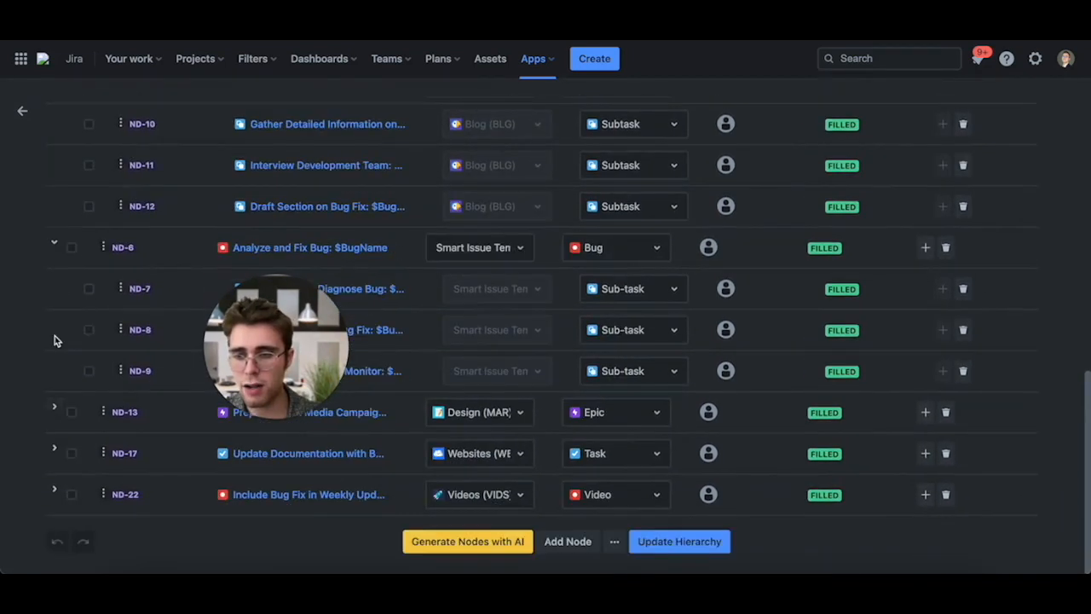
left_click(54, 244)
left_click(52, 205)
scroll(51, 206, "up", 1)
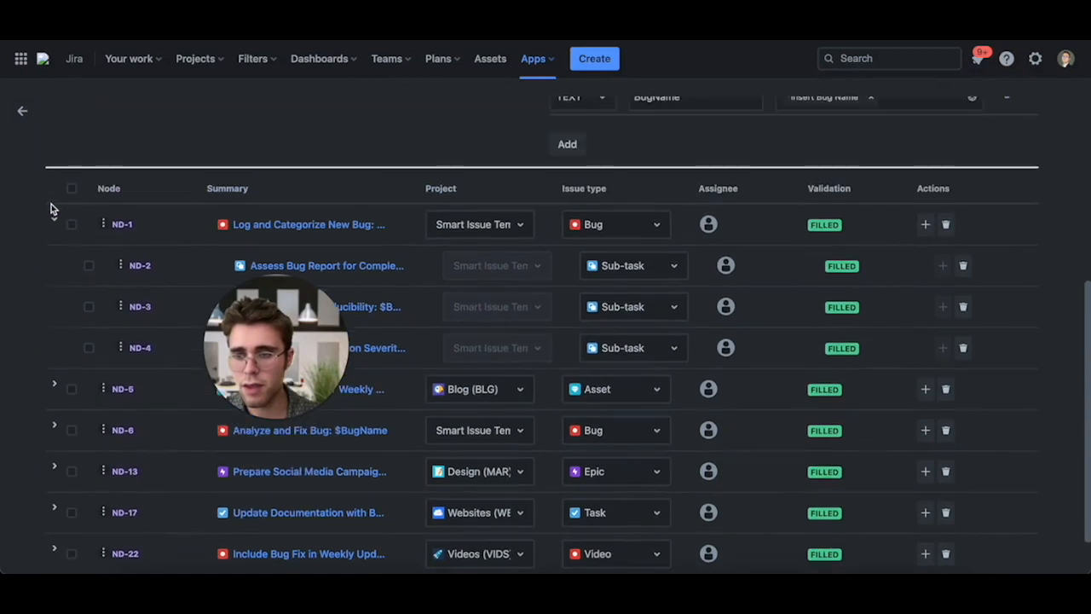
left_click(53, 224)
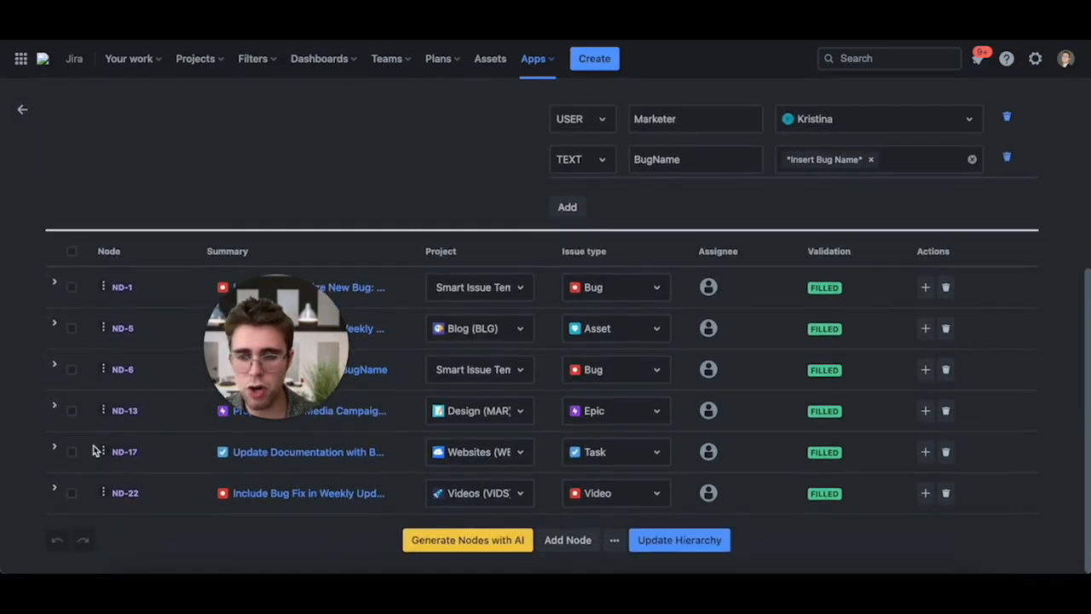
- Add a new empty node to the hierarchy and open its project and issue type selectors
left_click(568, 542)
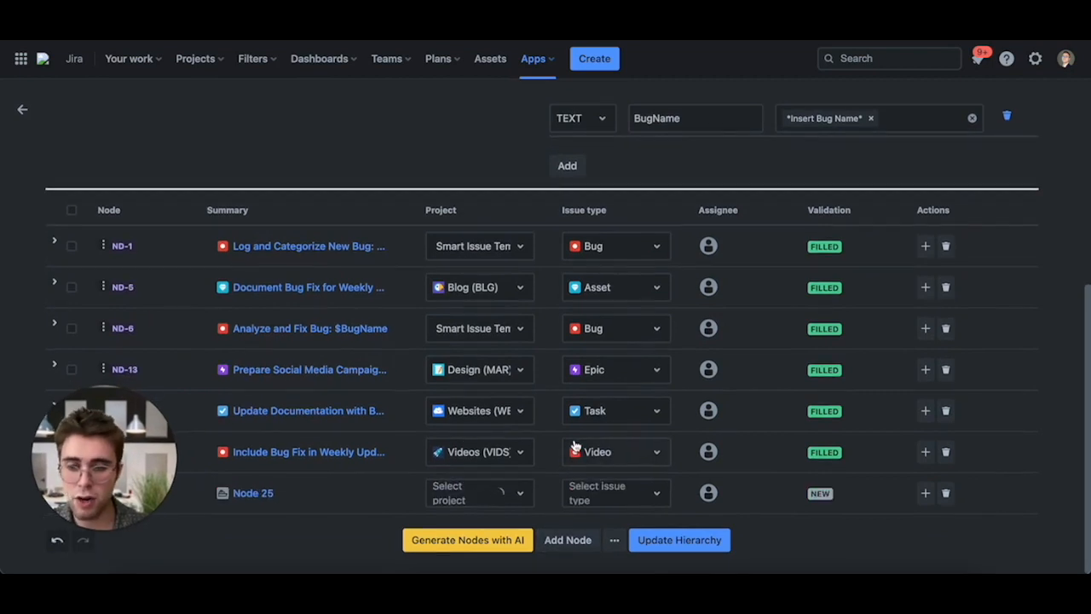
left_click(495, 503)
left_click(605, 502)
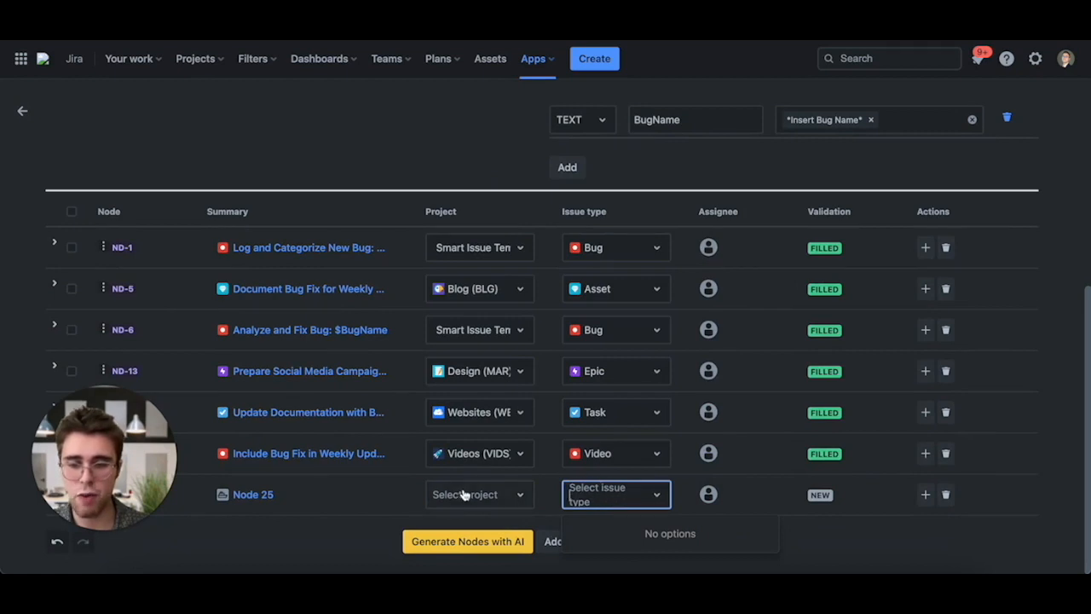
left_click(469, 495)
left_click(587, 500)
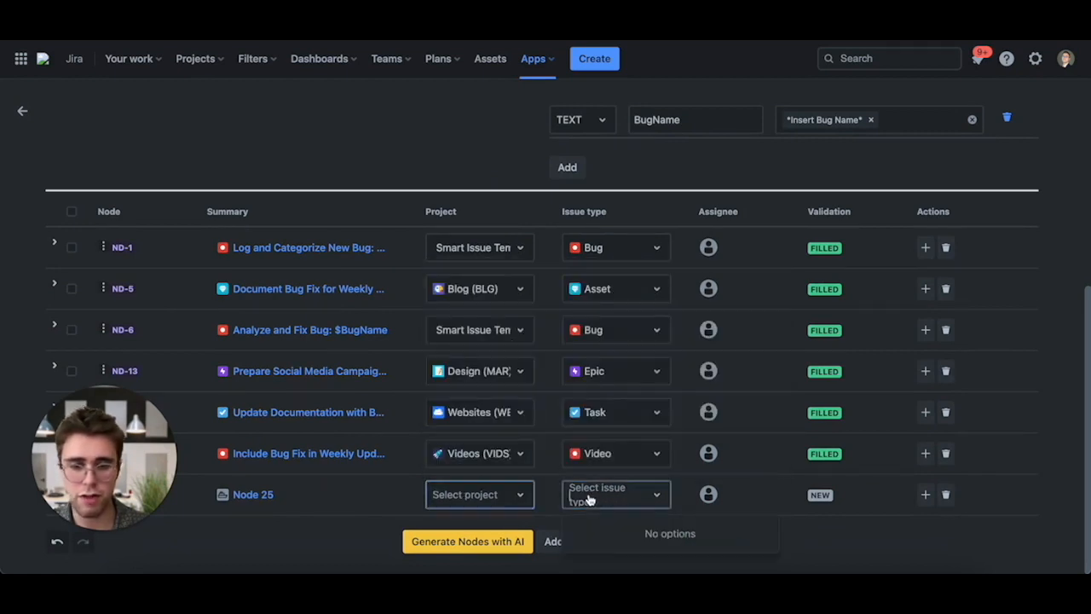
left_click(358, 514)
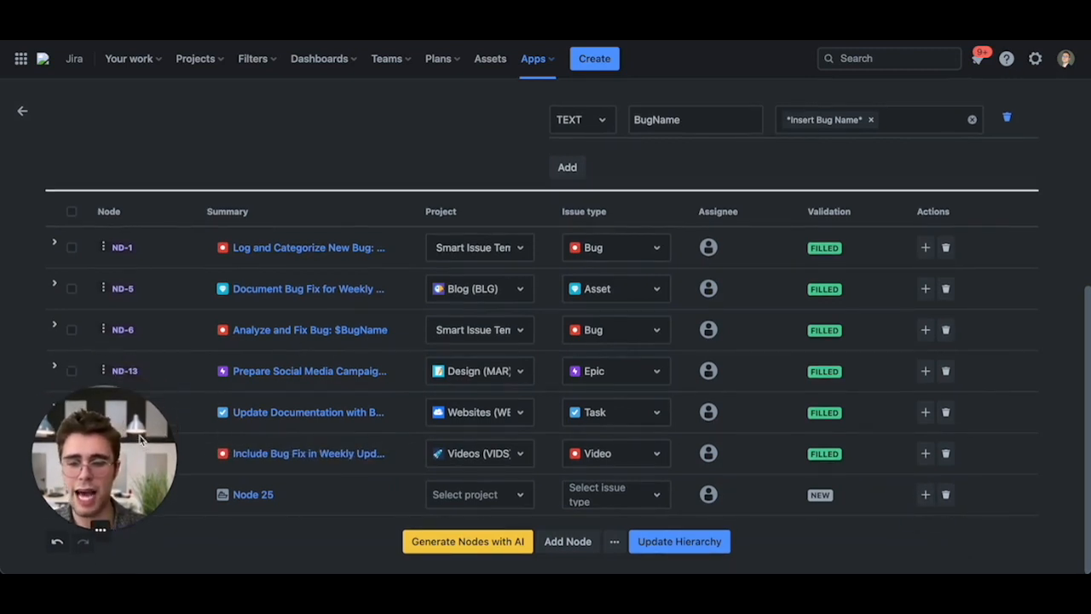
- Open the AI Nodes Generator dialog and cancel it, then open the extra node options menu
left_click(434, 540)
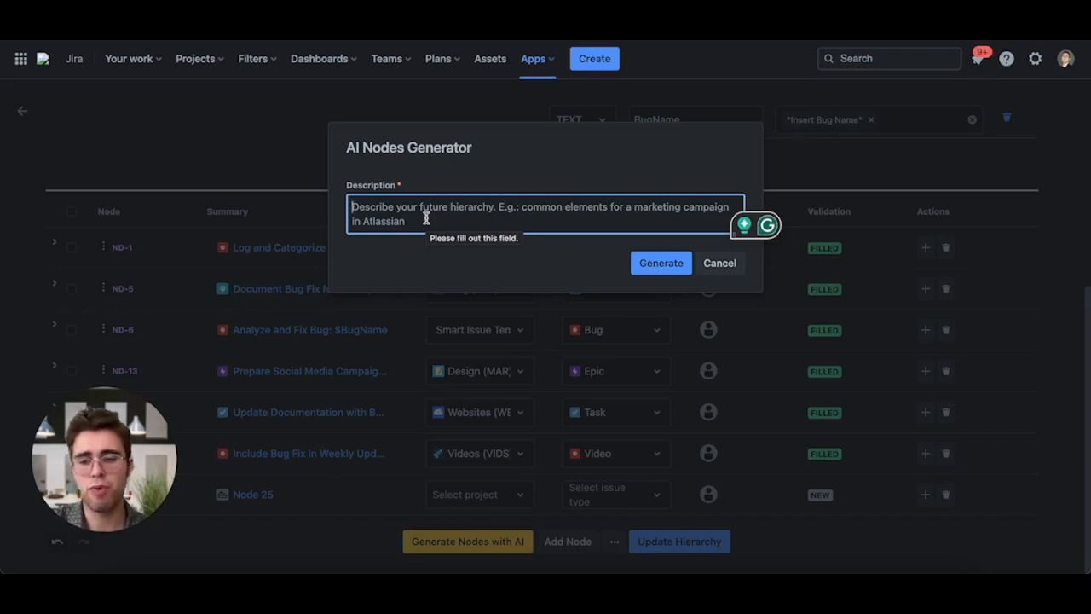
left_click(721, 265)
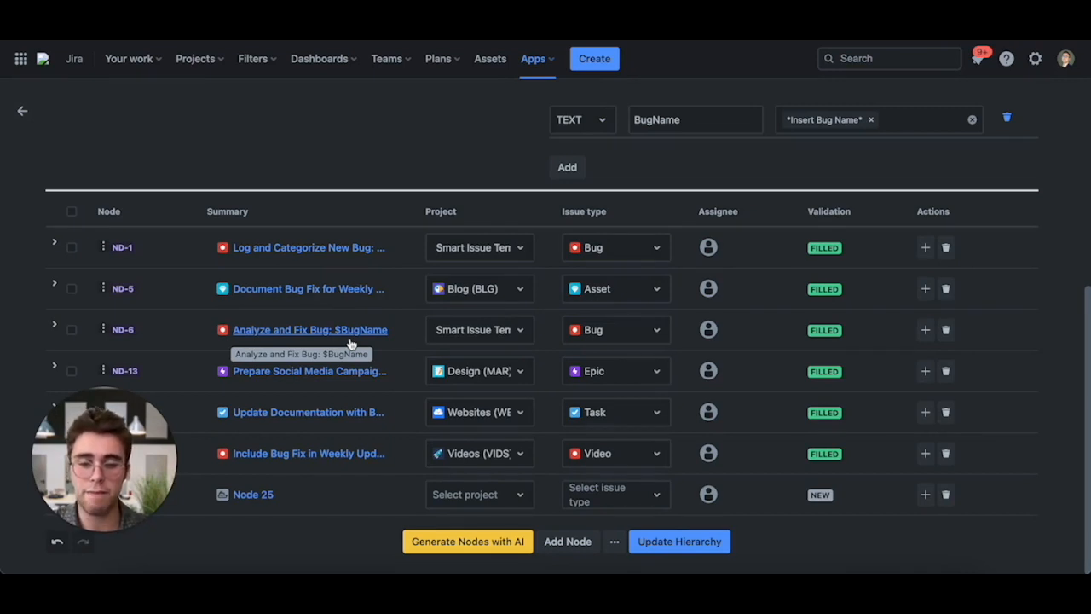
left_click(614, 541)
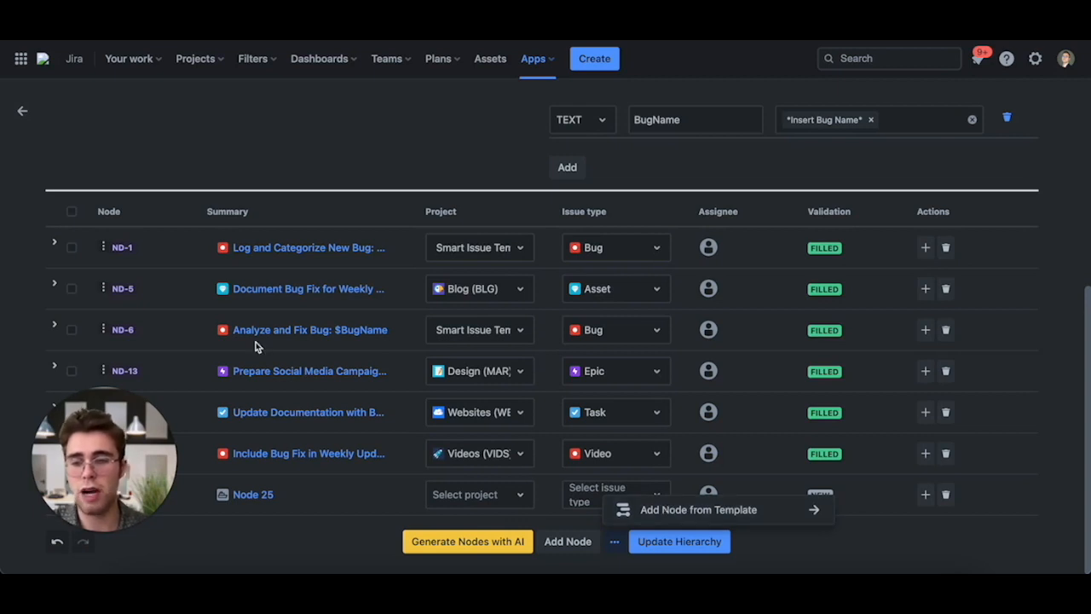
- Expand the ND-5 node and scroll to review its subtasks
left_click(54, 287)
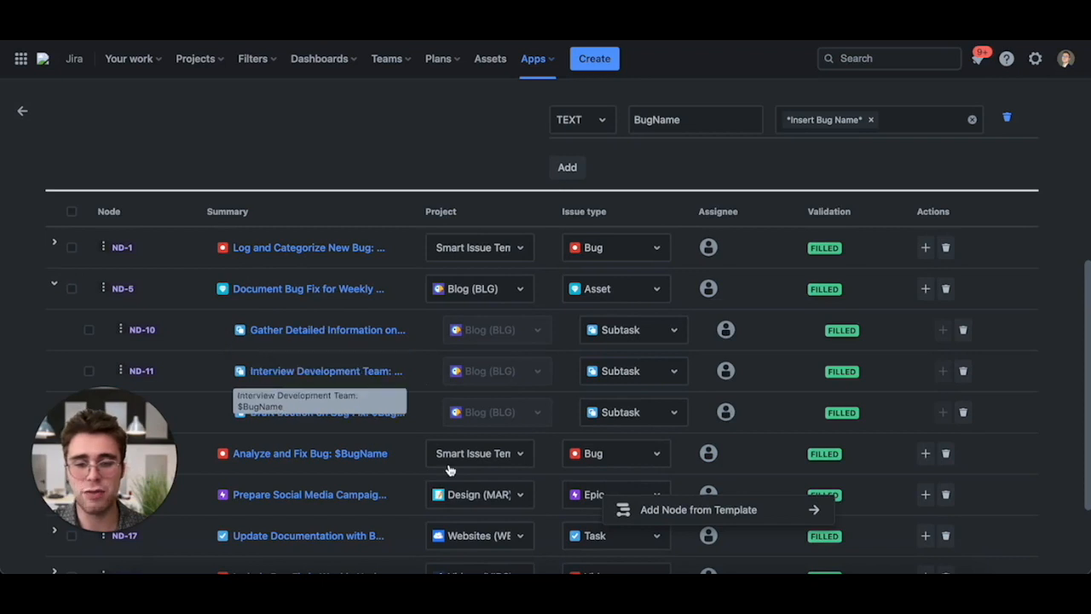
scroll(449, 470, "down", 1)
scroll(449, 470, "down", 2)
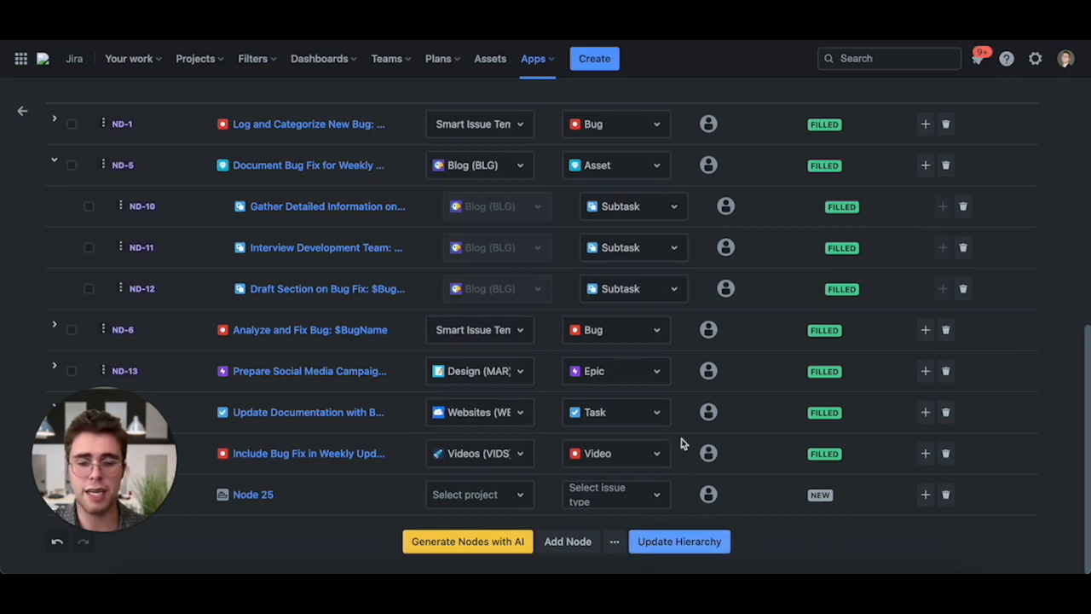
scroll(687, 401, "up", 5)
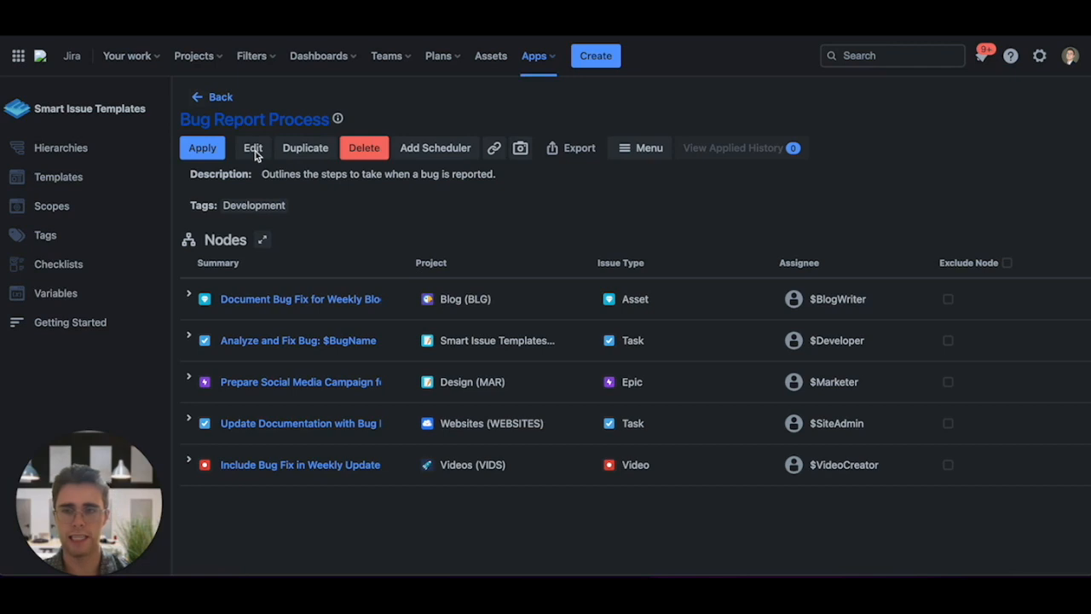
- Start applying the Bug Report Process hierarchy and review each variable's value in the confirmation dialog
left_click(199, 149)
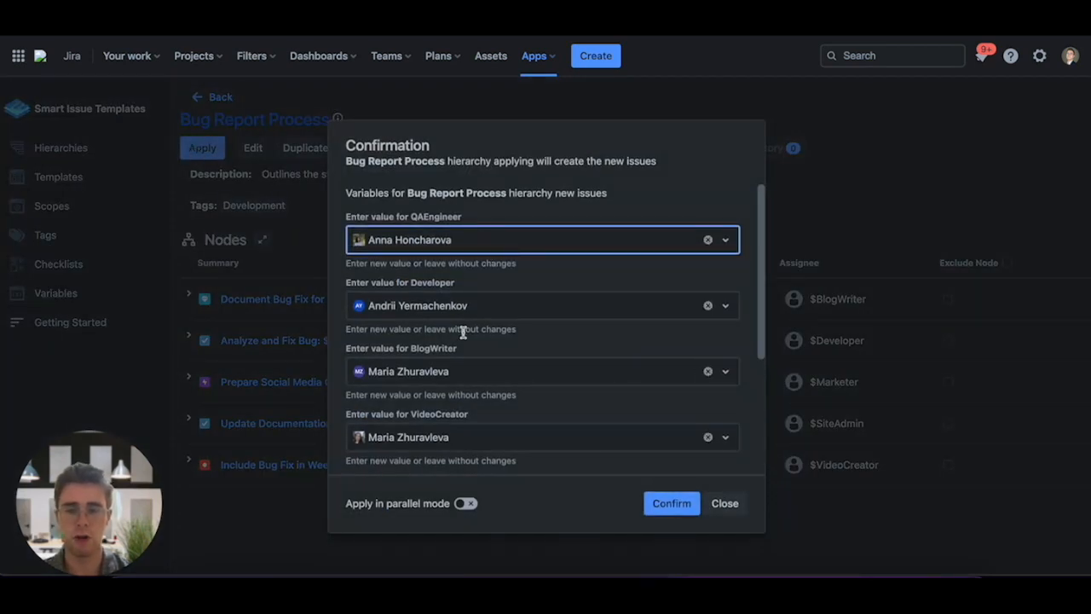
scroll(463, 302, "down", 1)
scroll(458, 300, "up", 2)
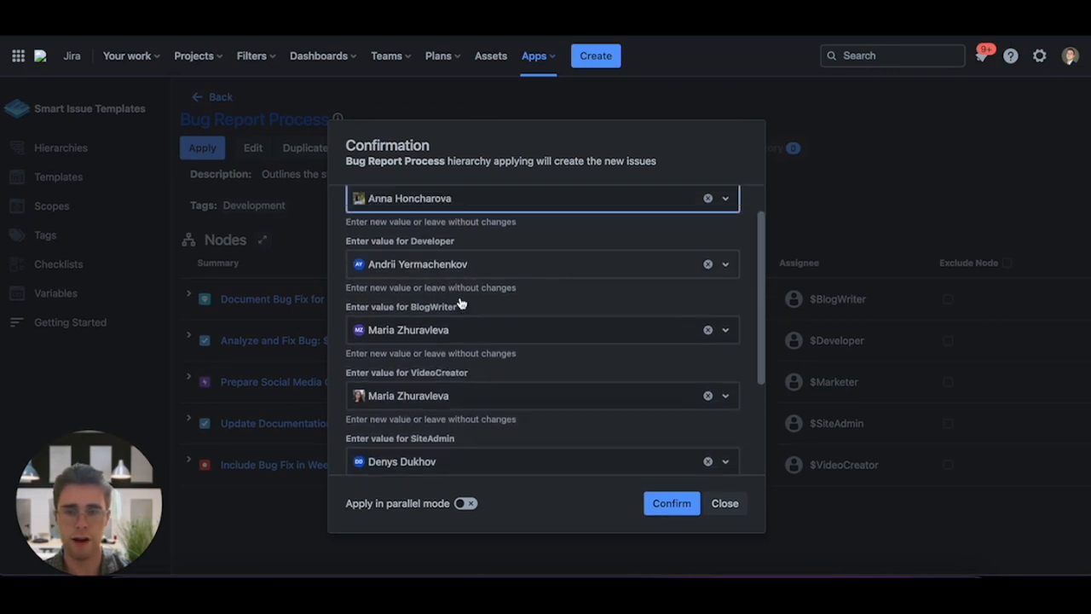
scroll(458, 300, "down", 1)
scroll(458, 299, "up", 1)
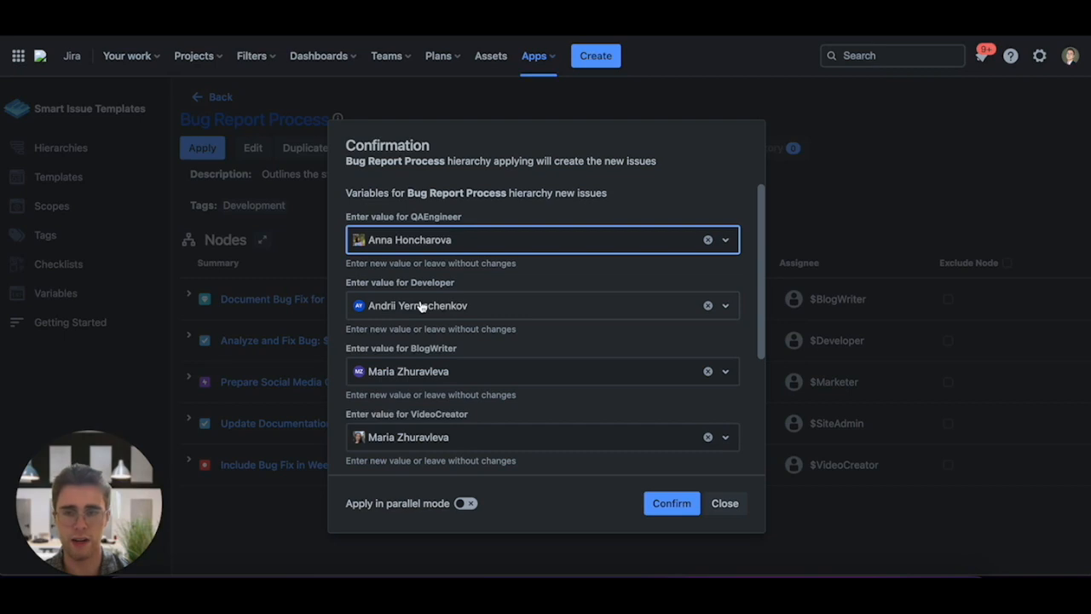
scroll(420, 307, "down", 1)
scroll(410, 306, "down", 2)
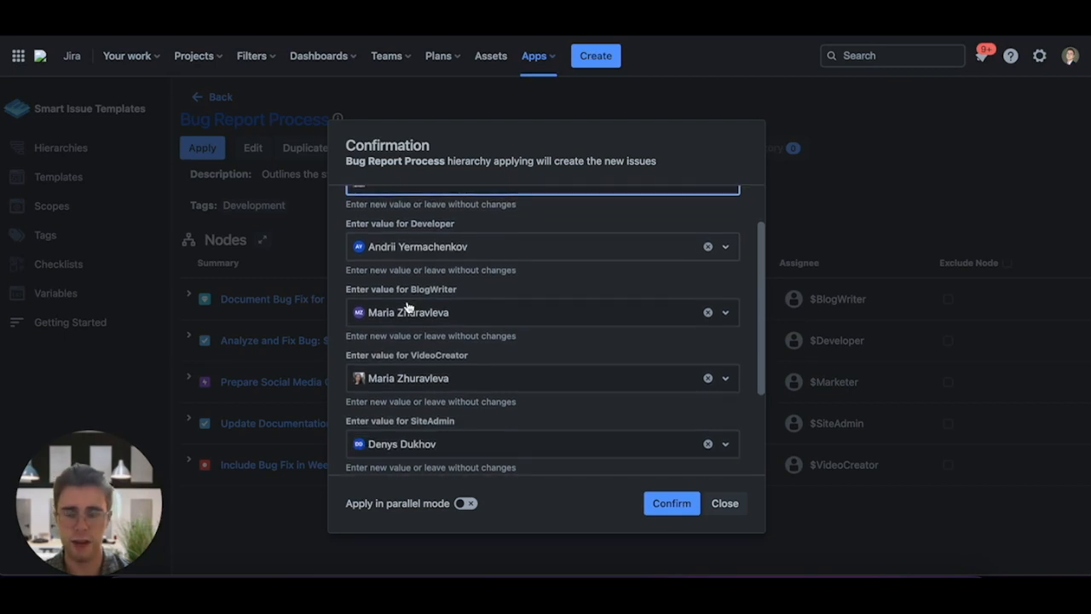
scroll(423, 312, "down", 2)
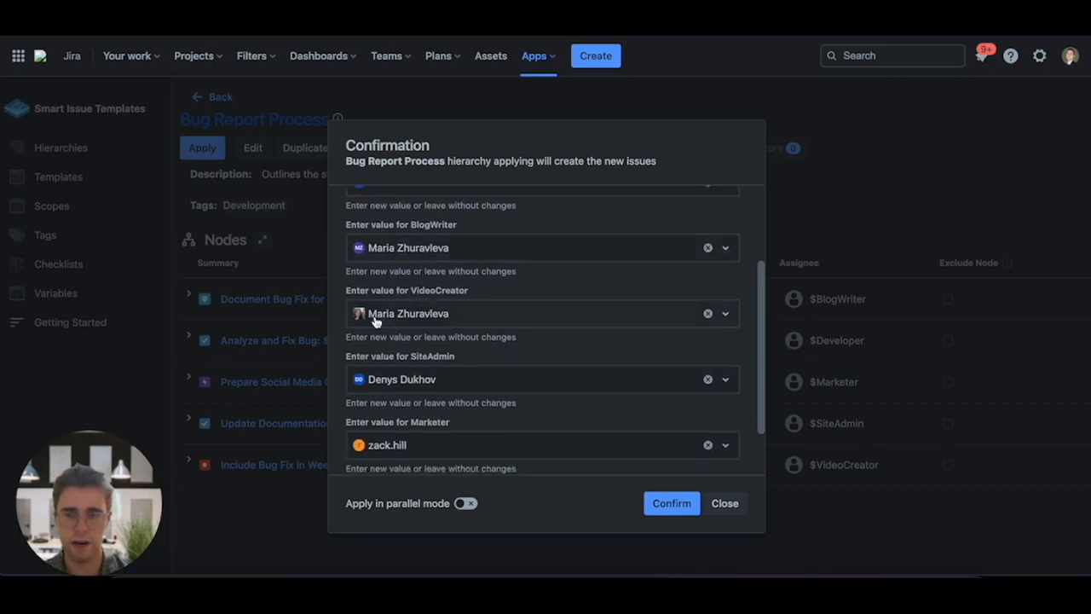
scroll(422, 317, "down", 2)
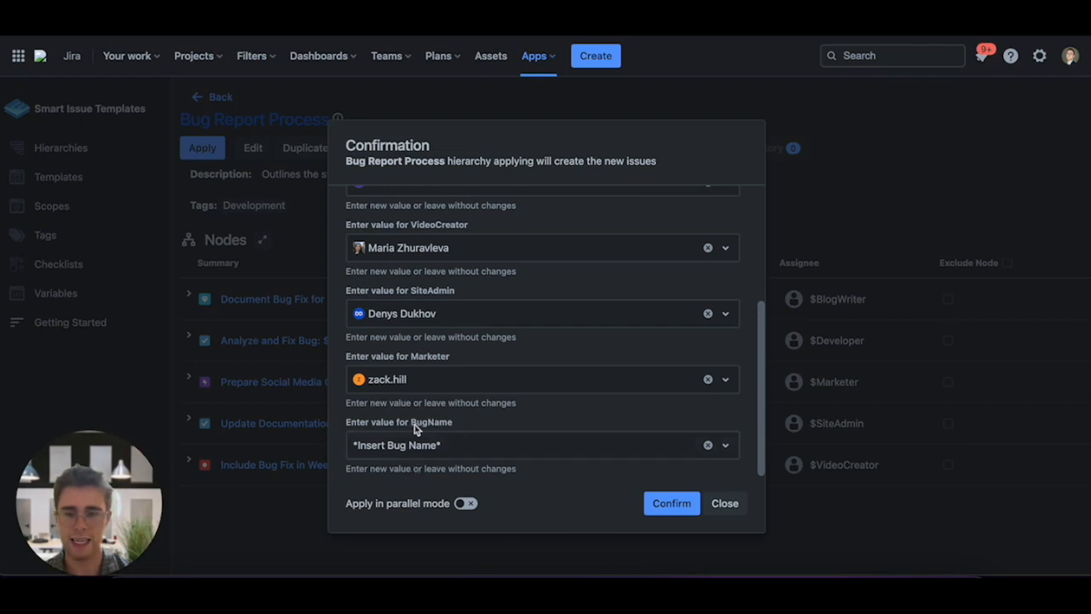
- Set the BugName variable value to Urgent UI Bug
left_click(440, 447)
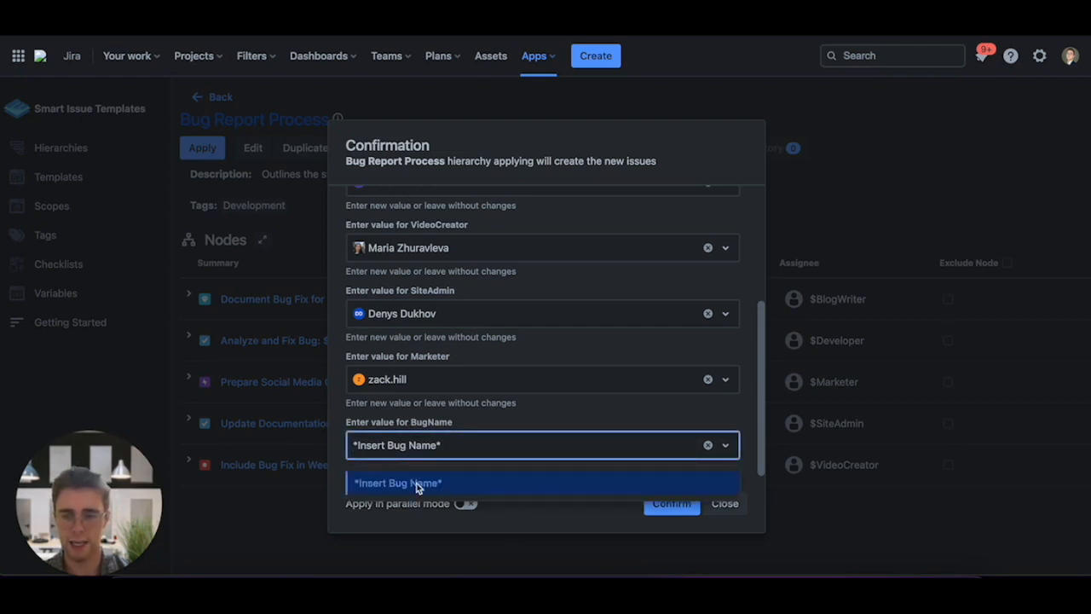
type("UI")
key("BackSpace")
key("BackSpace")
type("Urgent UI Bug")
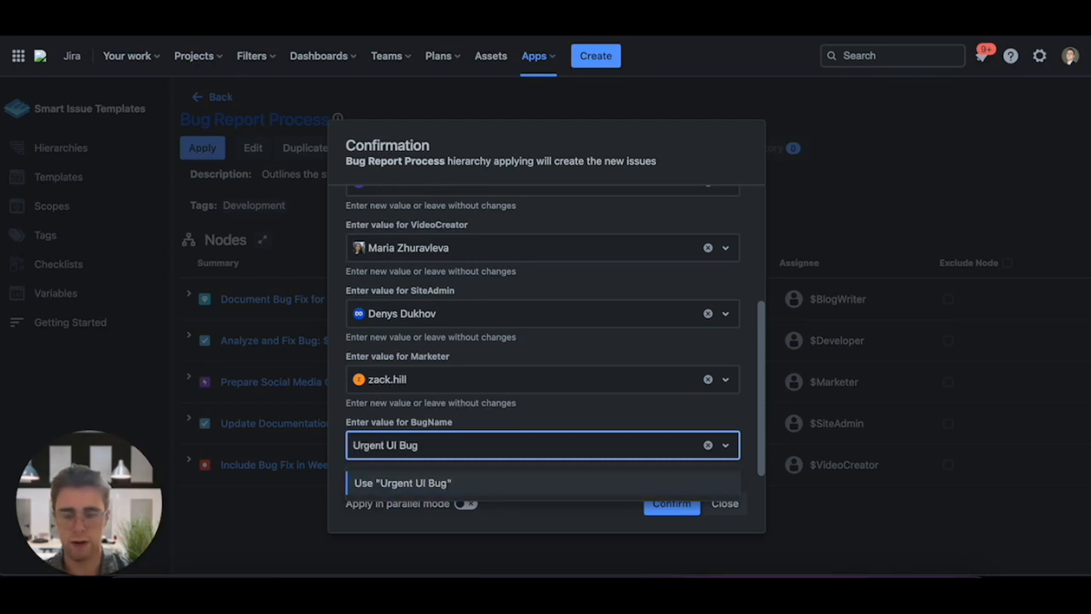
left_click(438, 486)
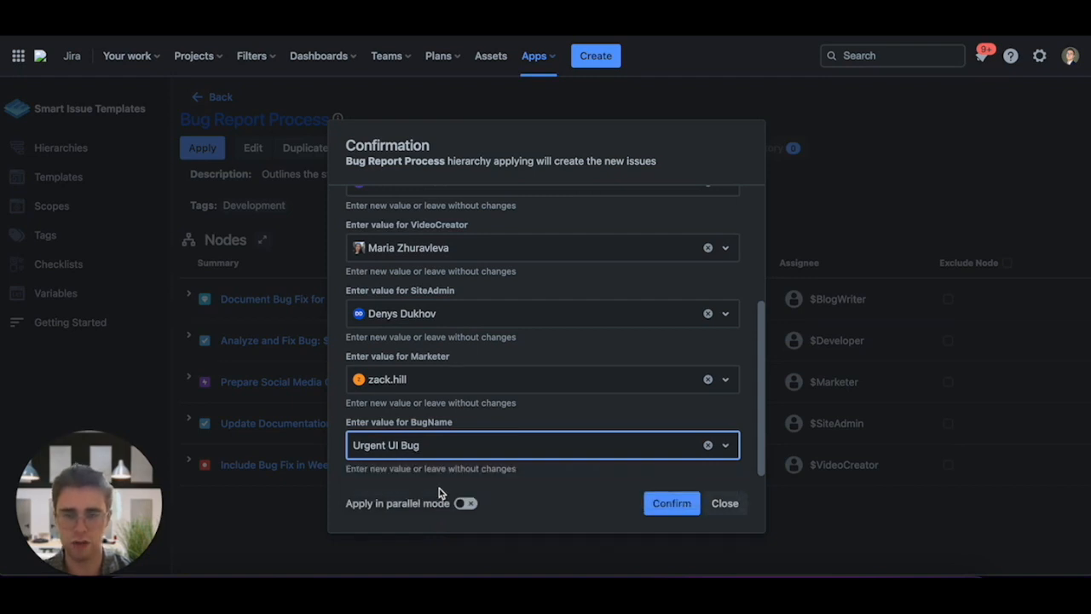
- Confirm applying the hierarchy with the entered variable values
scroll(432, 357, "up", 1)
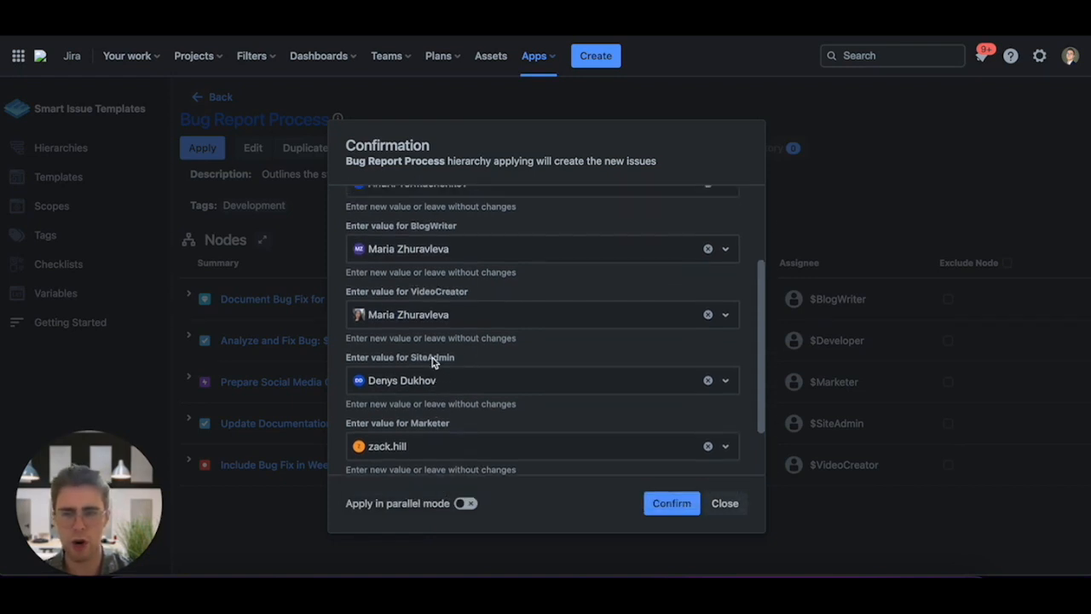
scroll(465, 297, "up", 2)
scroll(465, 299, "down", 5)
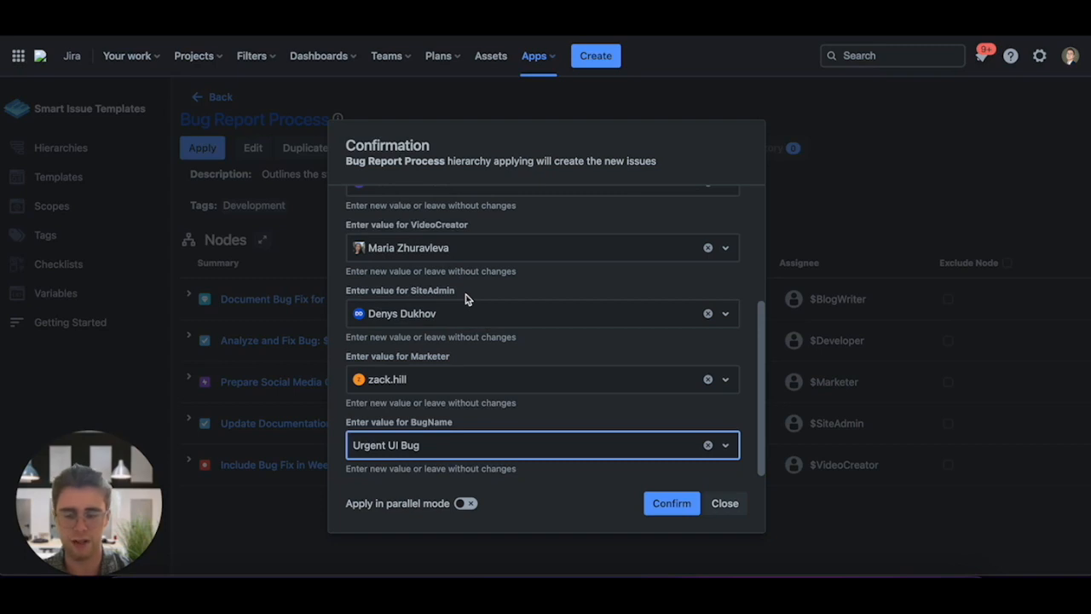
left_click(654, 507)
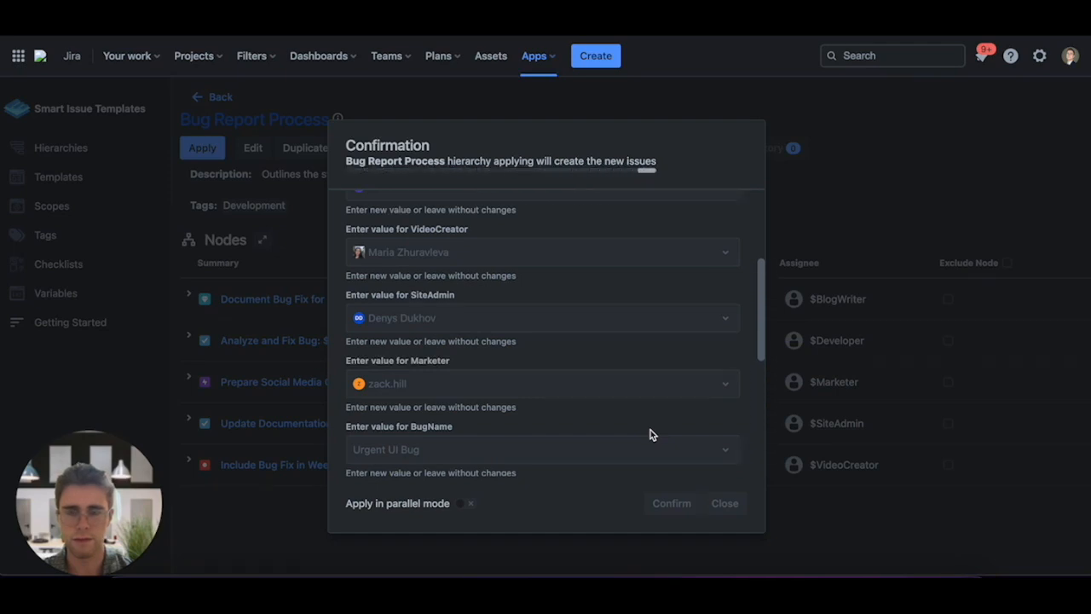
- Scroll through the list of applied issues, then close the confirmation dialog
scroll(651, 435, "down", 2)
scroll(679, 273, "up", 1)
scroll(636, 315, "down", 5)
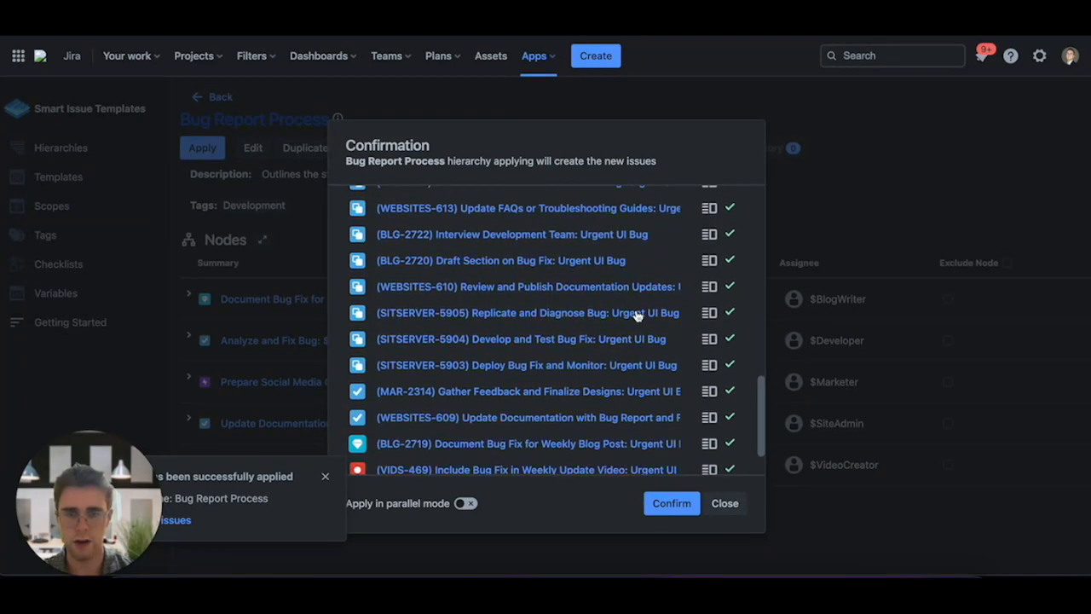
scroll(635, 316, "down", 1)
scroll(638, 316, "up", 5)
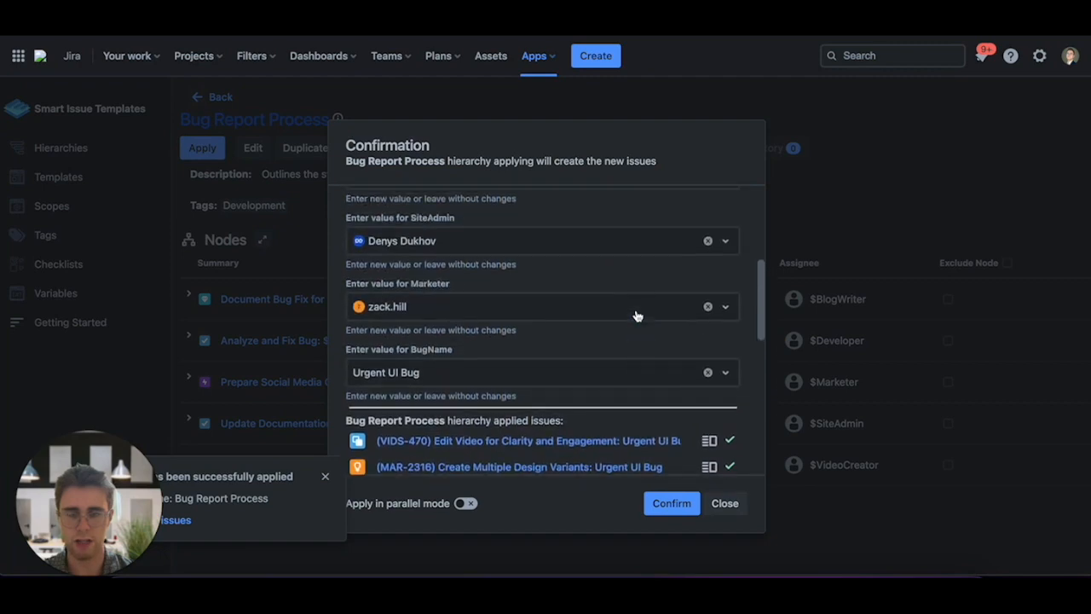
scroll(636, 315, "up", 2)
scroll(636, 315, "down", 8)
left_click(724, 503)
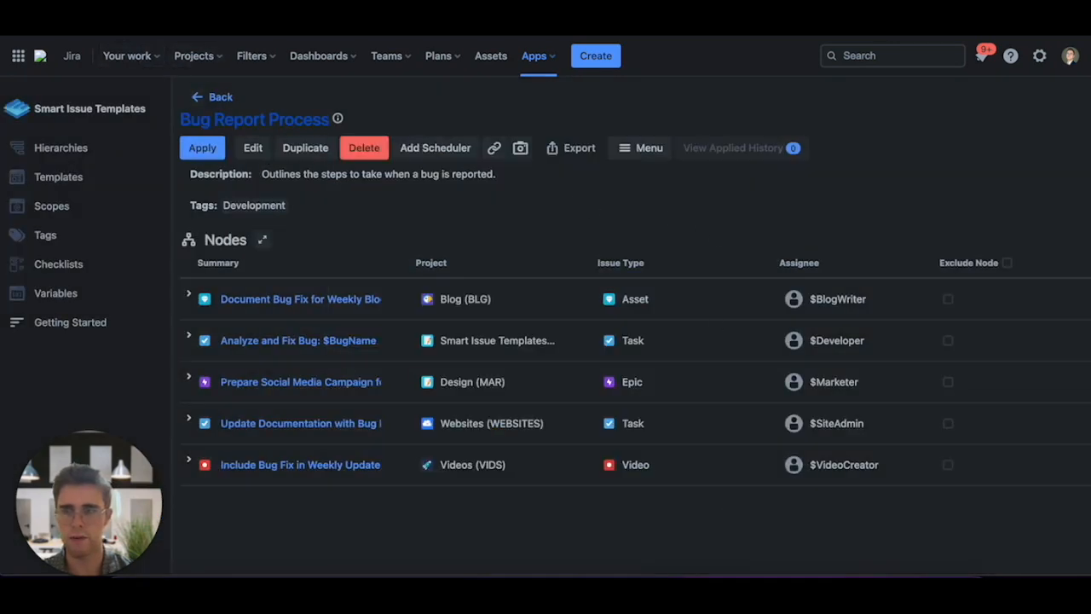
- Reload the page and open the hierarchy's applied history
key("super+r")
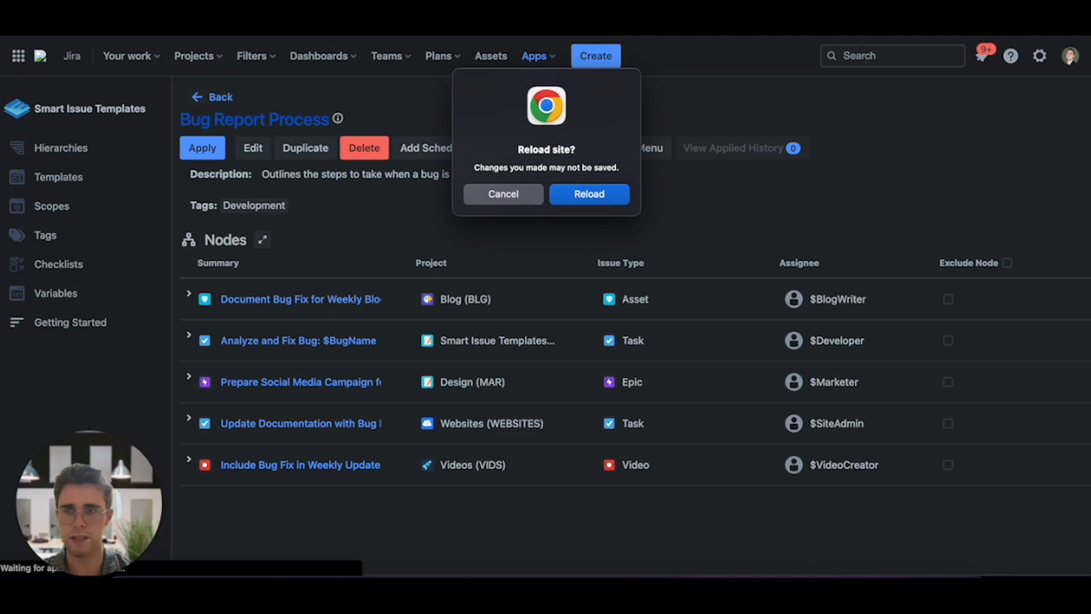
left_click(597, 196)
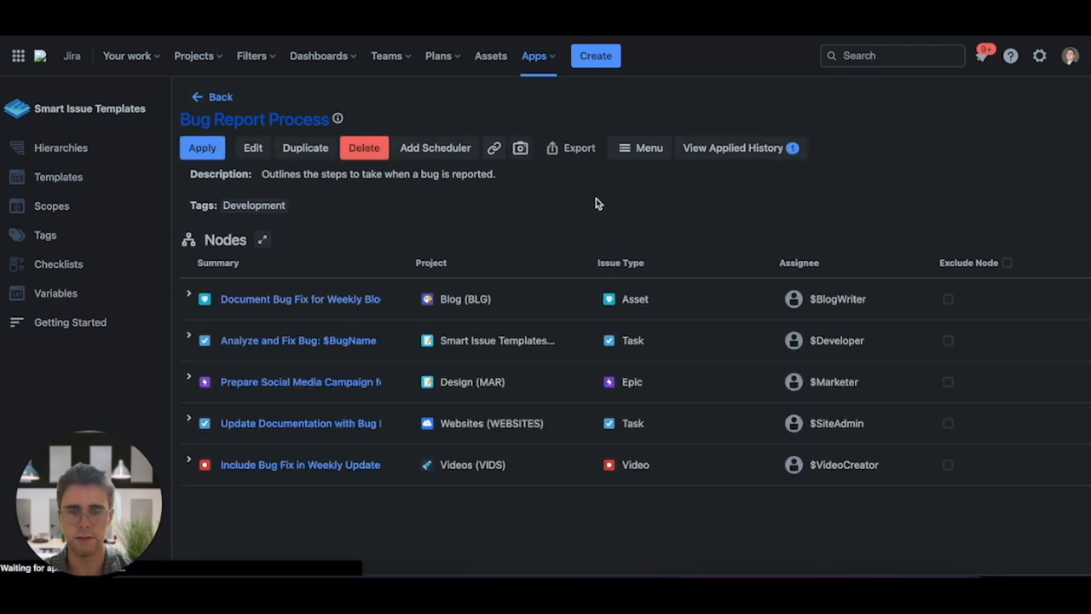
left_click(725, 150)
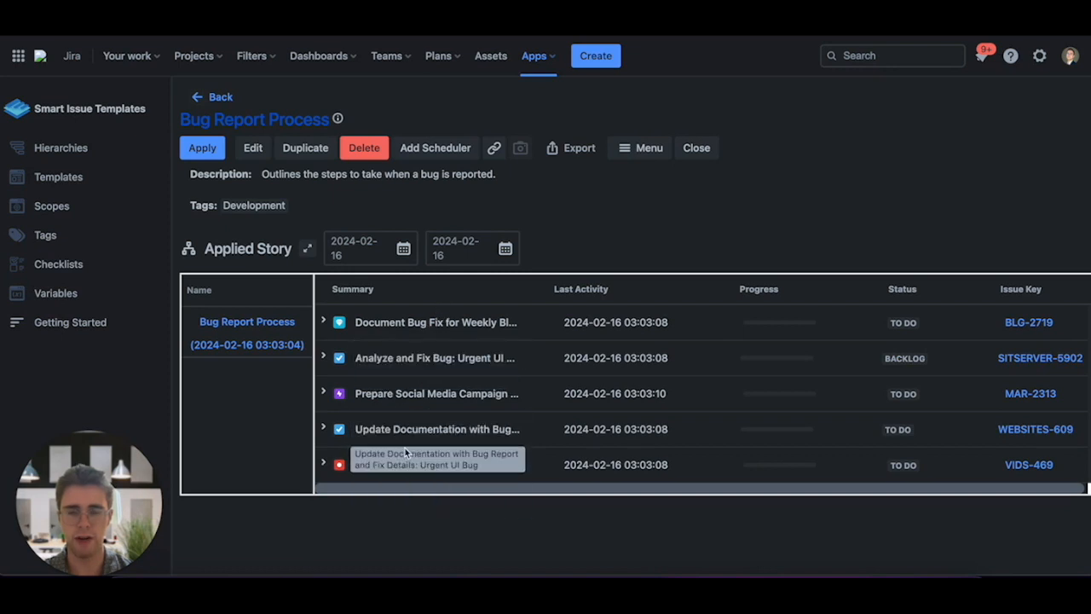
- Expand each top-level issue in the applied story to show its created subtasks
left_click(323, 322)
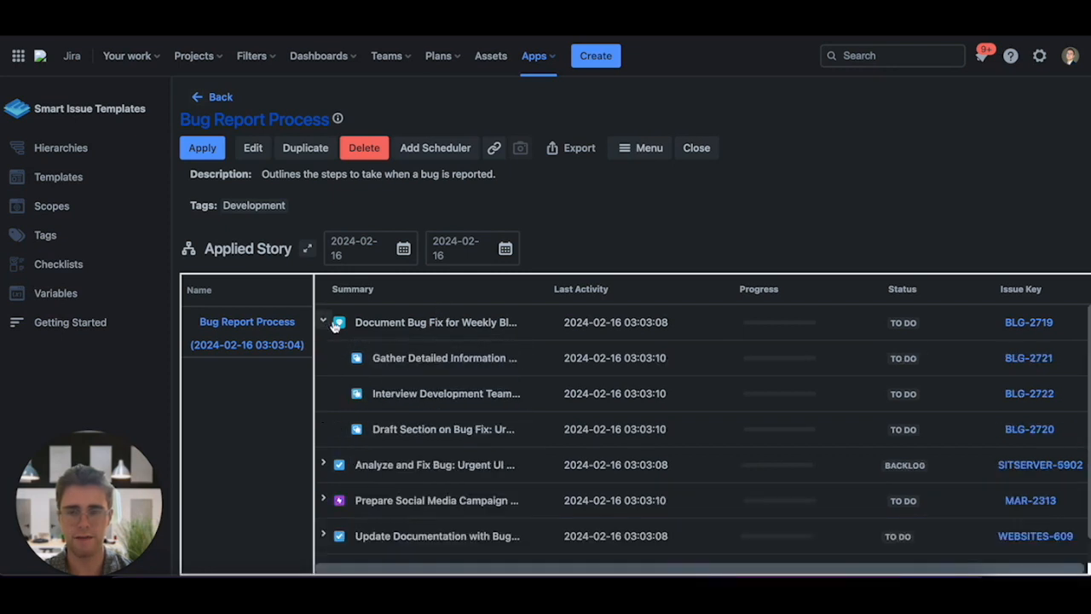
left_click(323, 465)
scroll(342, 452, "down", 3)
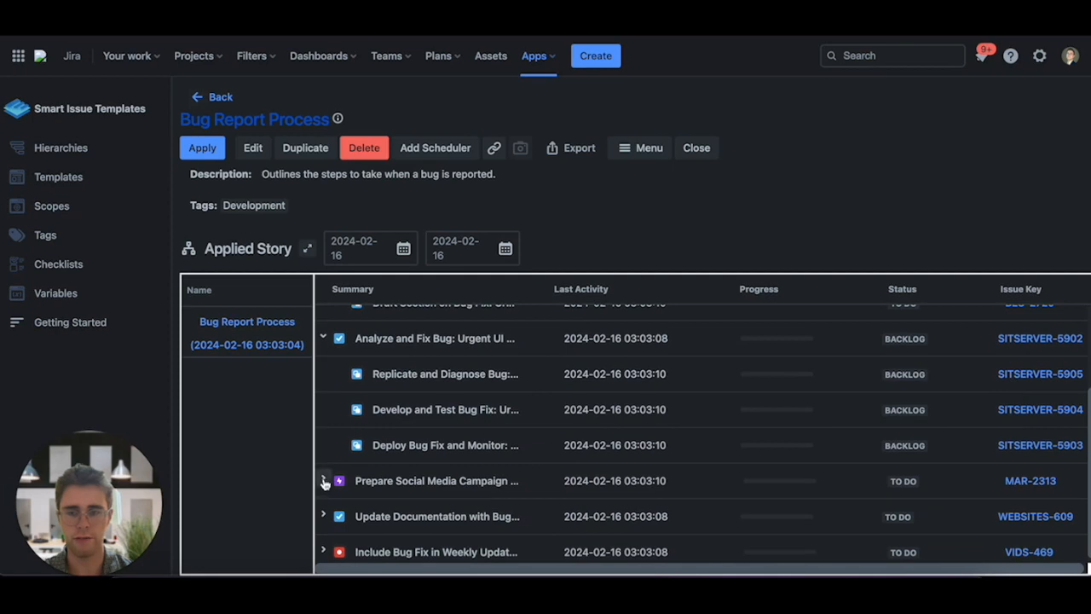
left_click(324, 480)
scroll(323, 485, "down", 1)
scroll(324, 491, "down", 2)
left_click(323, 506)
scroll(324, 520, "down", 4)
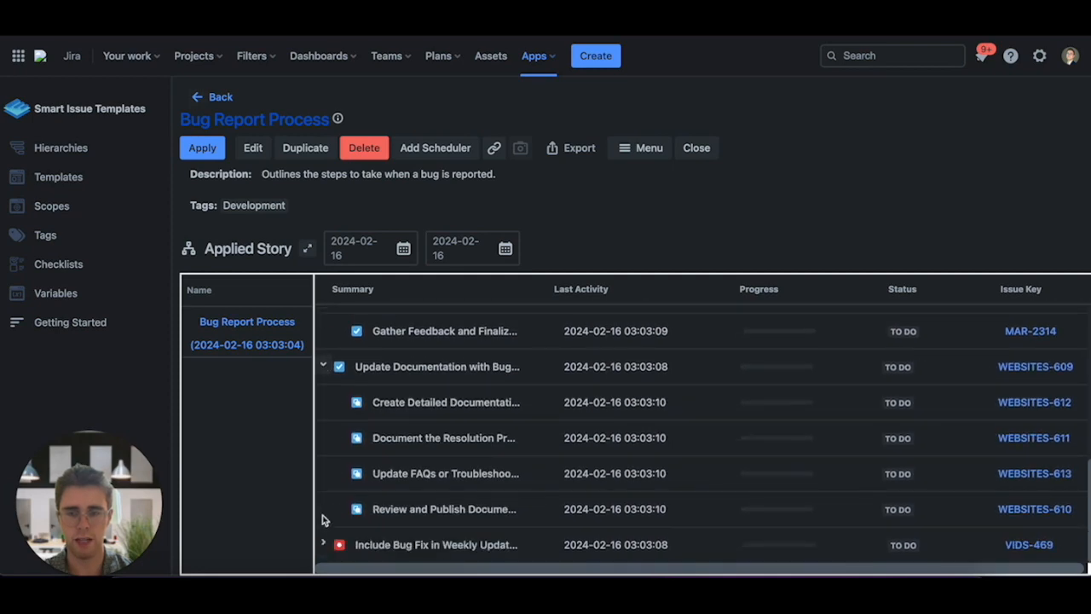
left_click(322, 544)
- Scroll through the expanded applied story to review the created issues
scroll(352, 483, "down", 2)
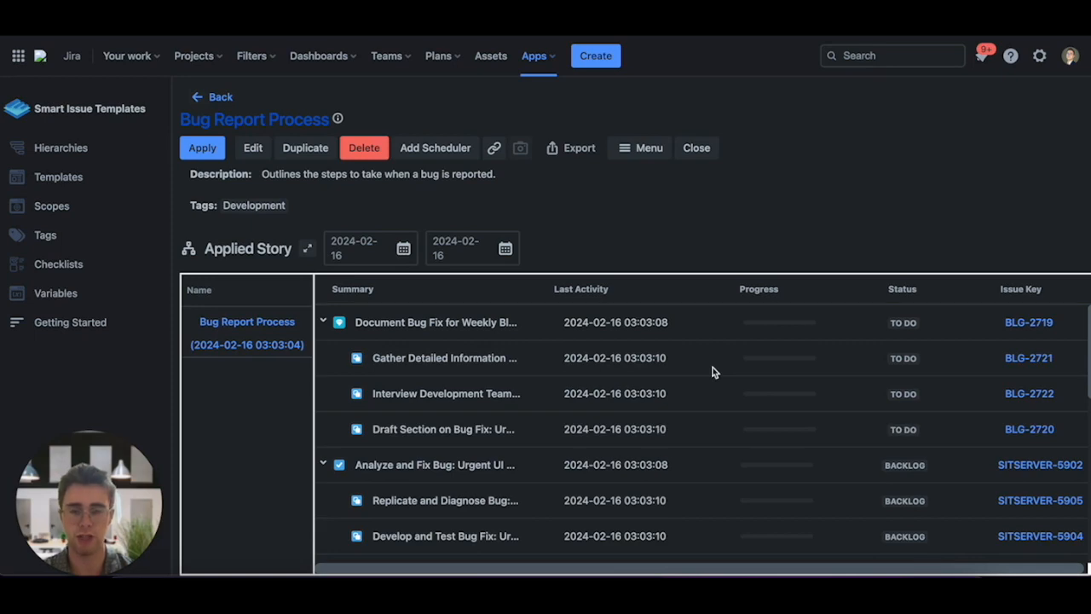
scroll(715, 372, "down", 5)
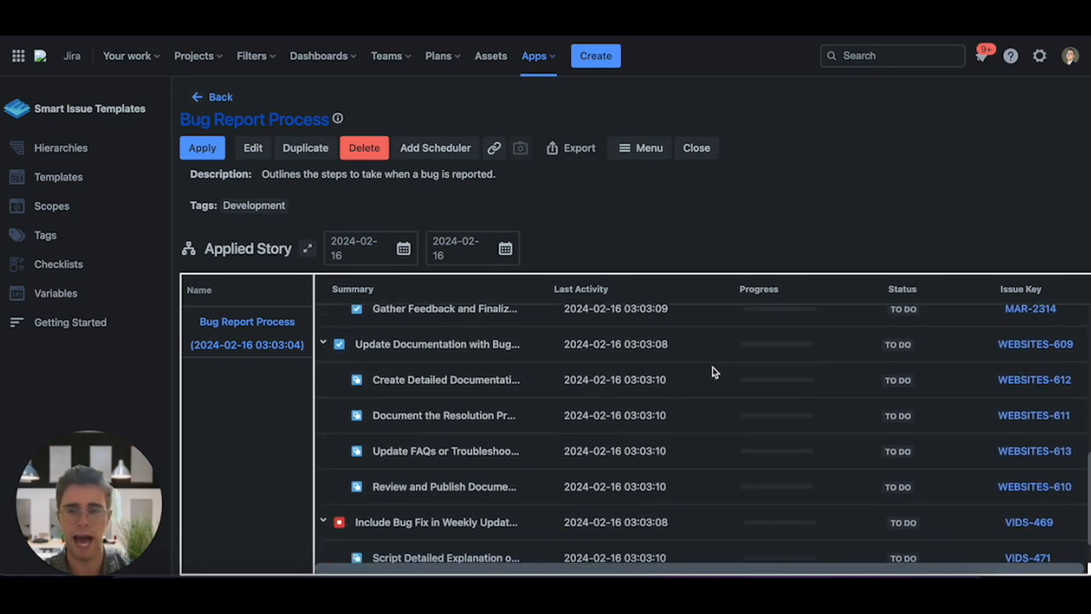
scroll(714, 372, "down", 1)
scroll(714, 360, "up", 6)
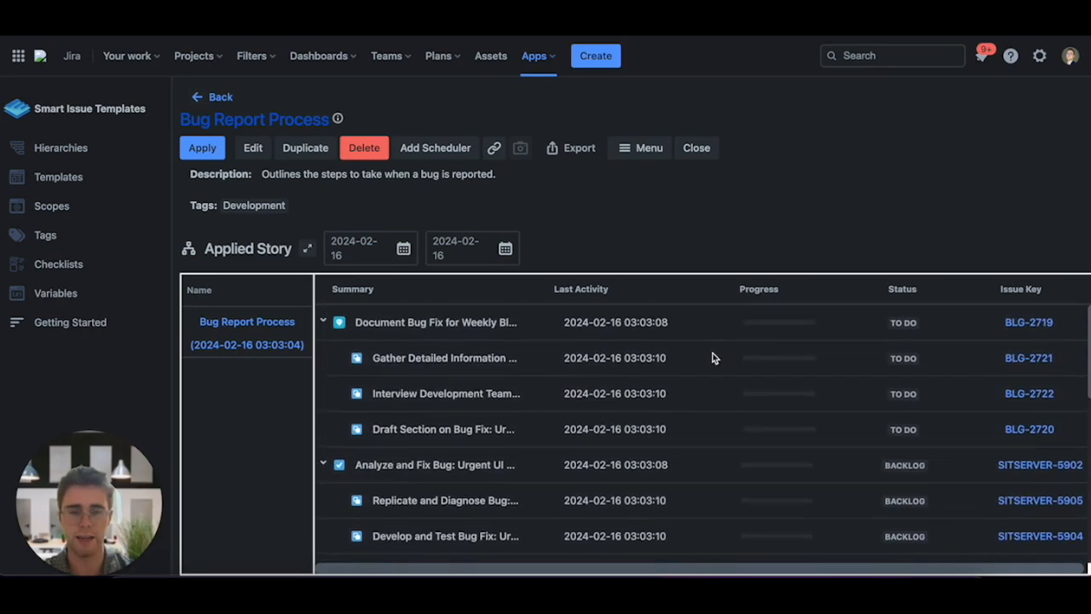
scroll(717, 391, "down", 3)
scroll(716, 392, "up", 3)
scroll(716, 393, "down", 3)
scroll(714, 390, "up", 3)
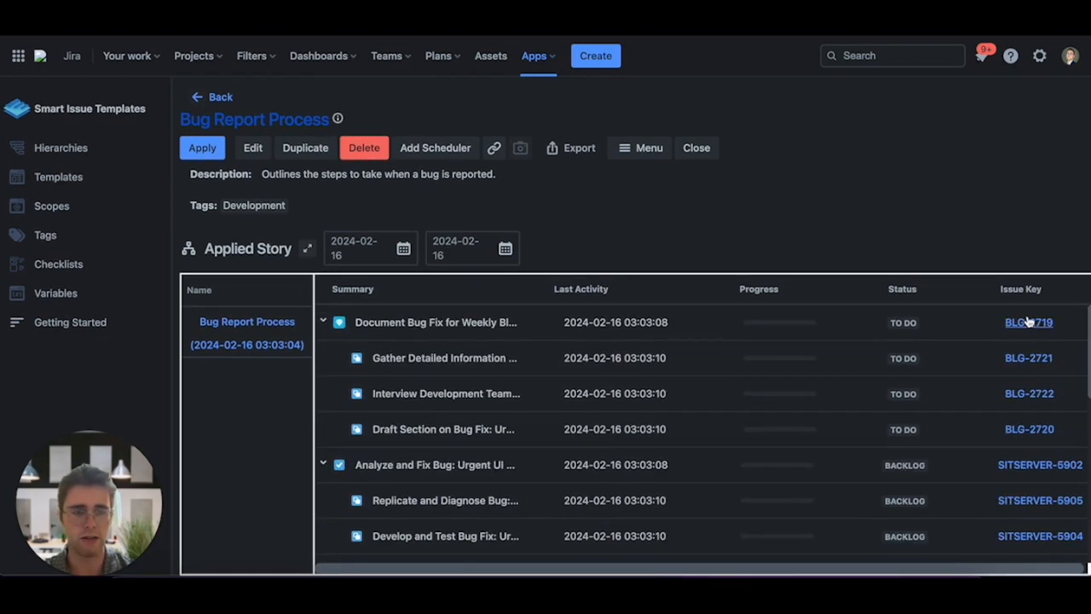
- Scroll the applied story's issue table up and down to review the created issues and their statuses once more
scroll(1025, 358, "down", 4)
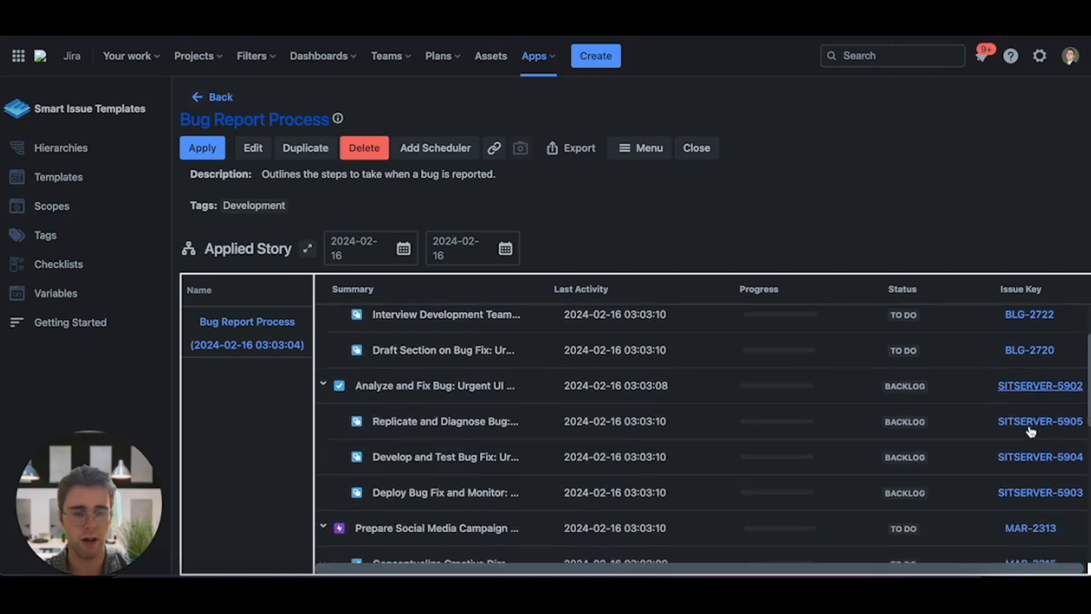
scroll(1024, 362, "up", 4)
scroll(1015, 358, "down", 3)
scroll(1015, 358, "up", 3)
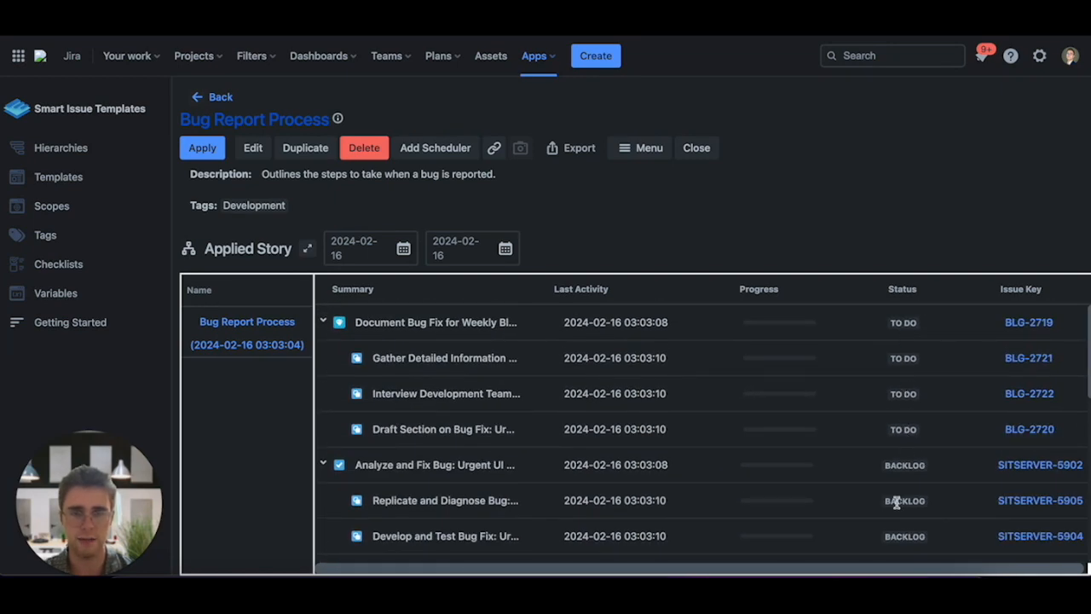
scroll(603, 364, "down", 2)
scroll(609, 341, "up", 2)
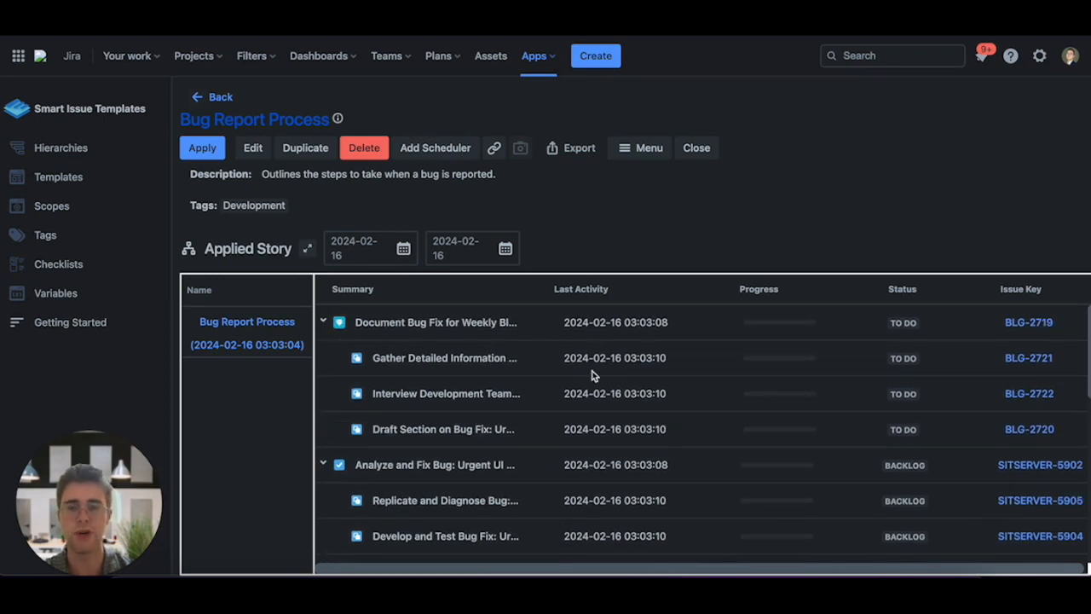
- Share the Bug Report Process hierarchy with one user, granting view-only permission
scroll(653, 377, "down", 5)
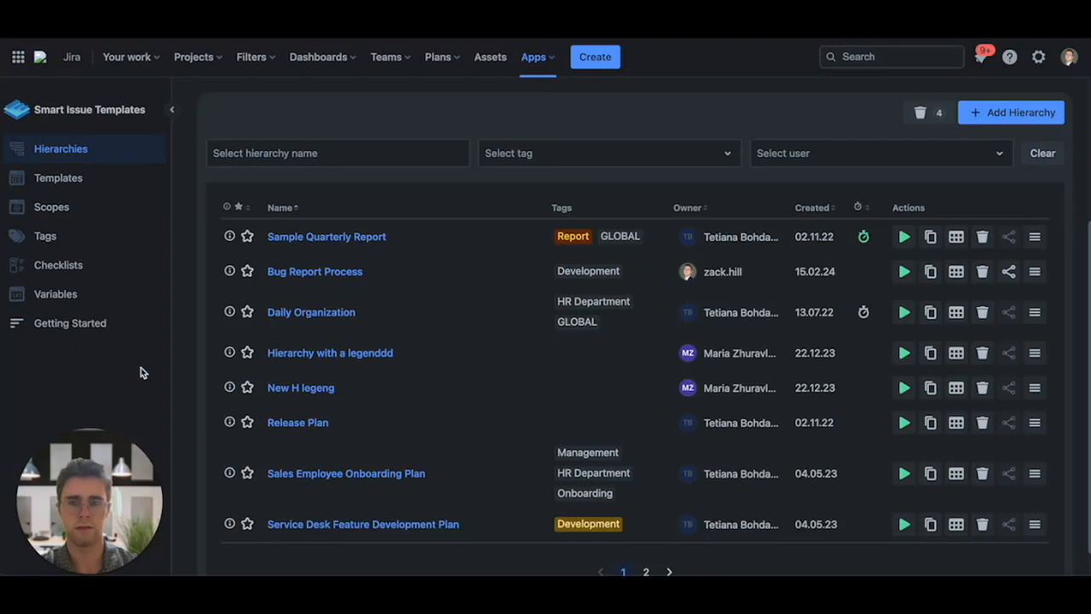
scroll(317, 328, "up", 5)
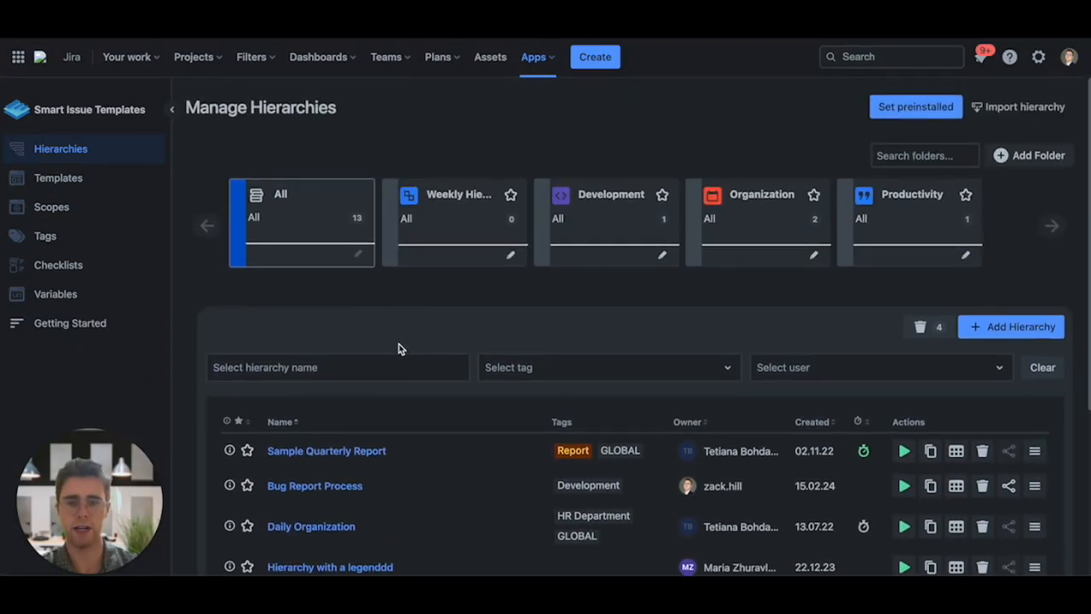
scroll(397, 354, "down", 2)
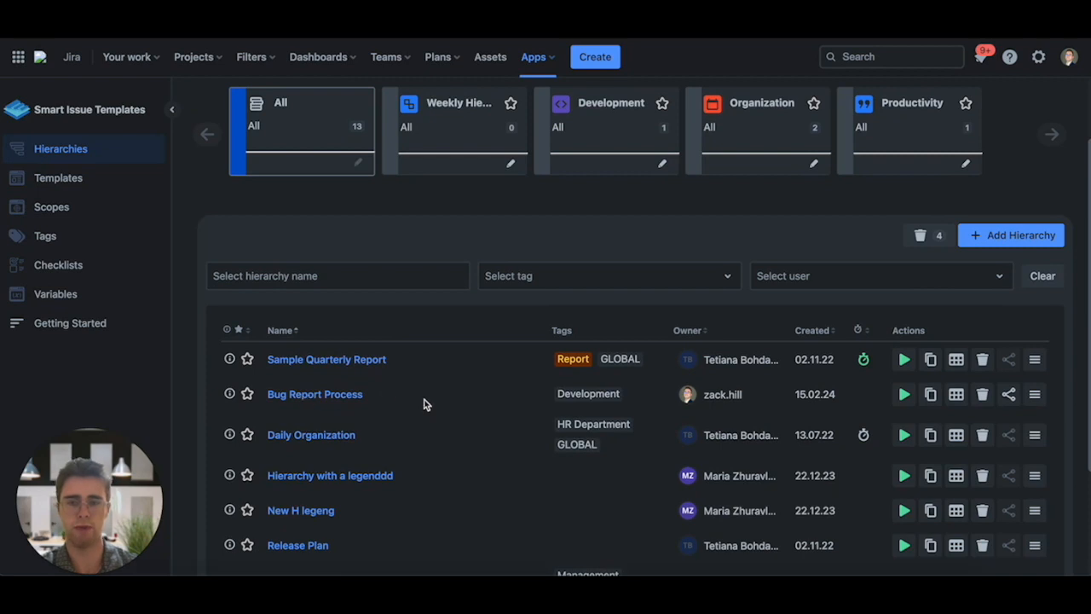
left_click(1009, 394)
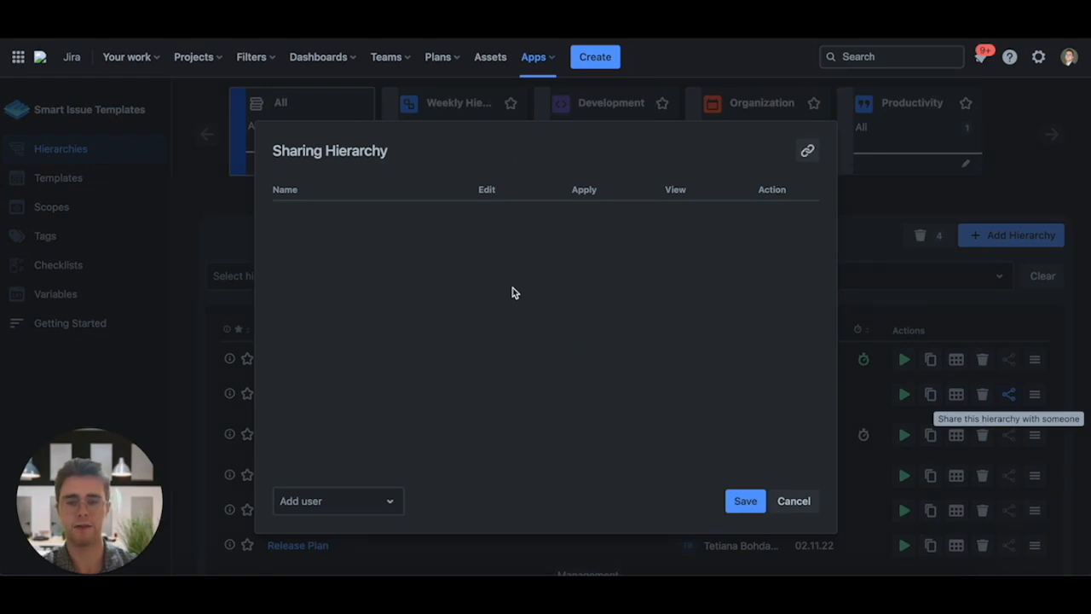
left_click(374, 499)
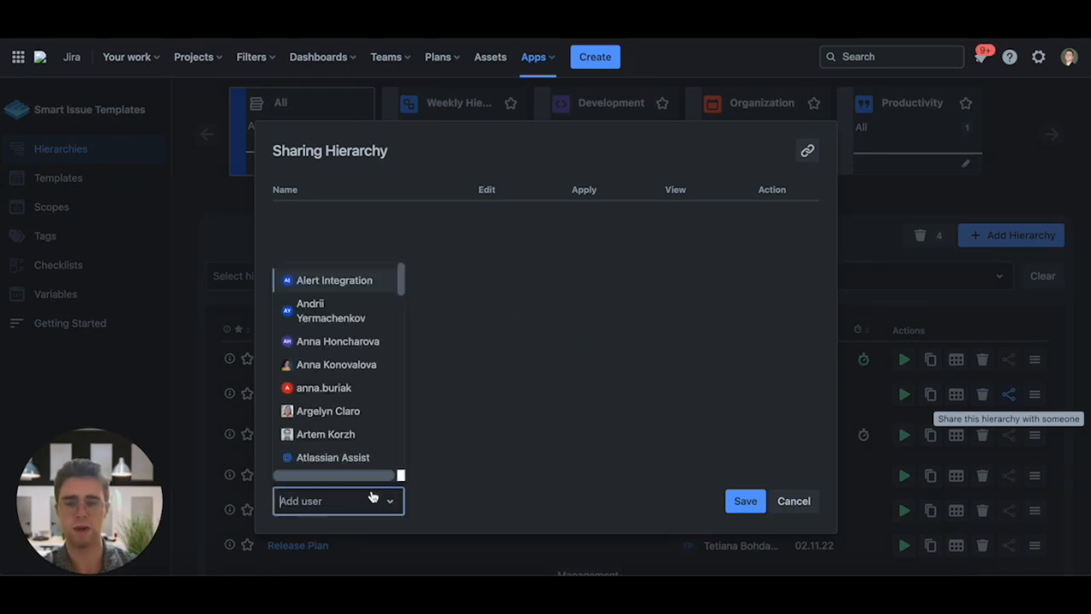
left_click(355, 372)
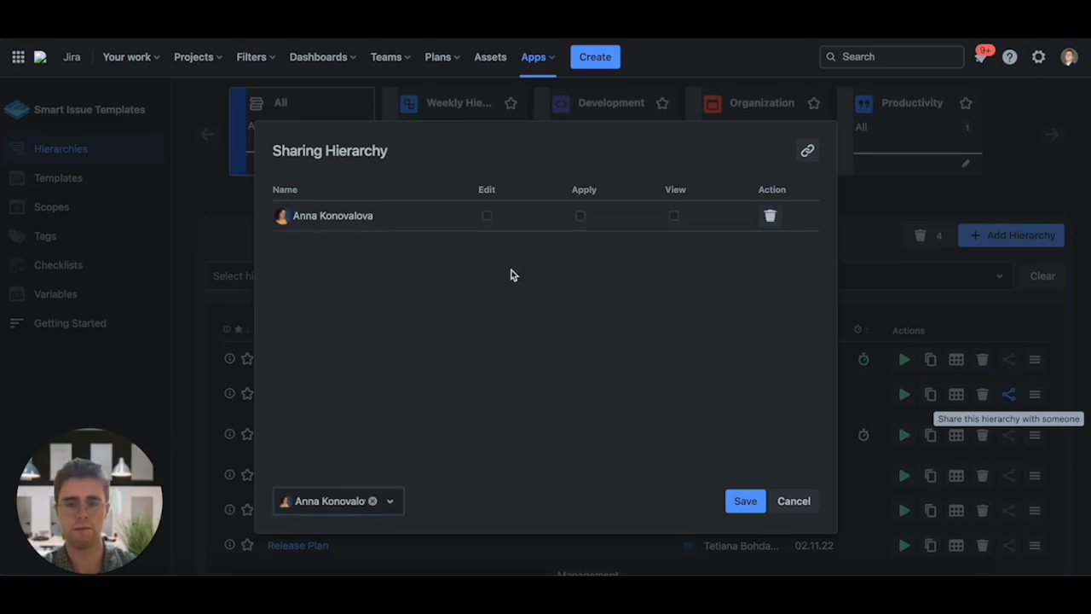
left_click(489, 217)
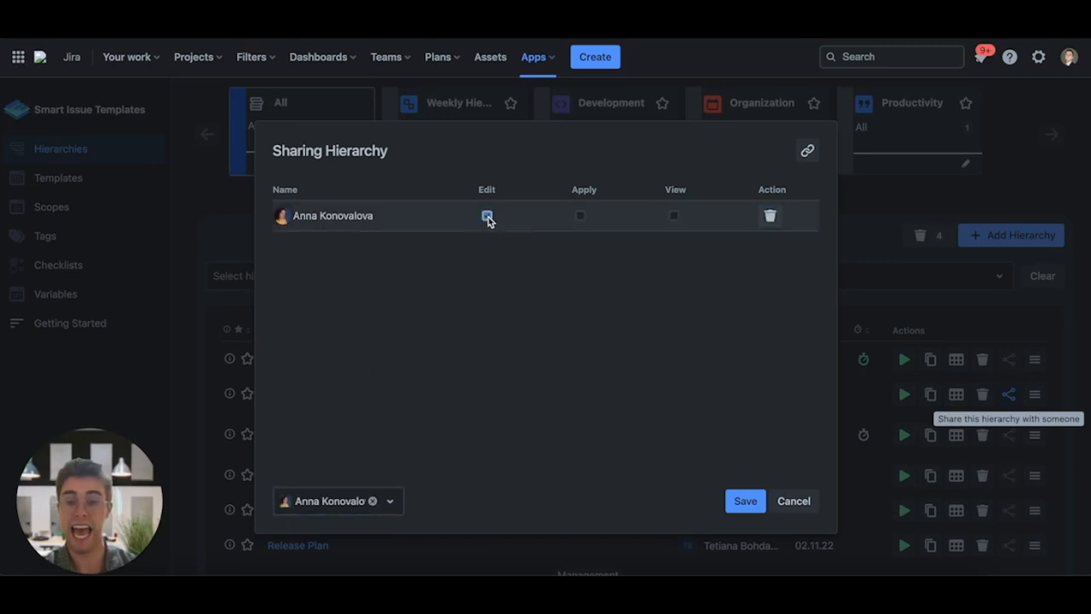
left_click(583, 219)
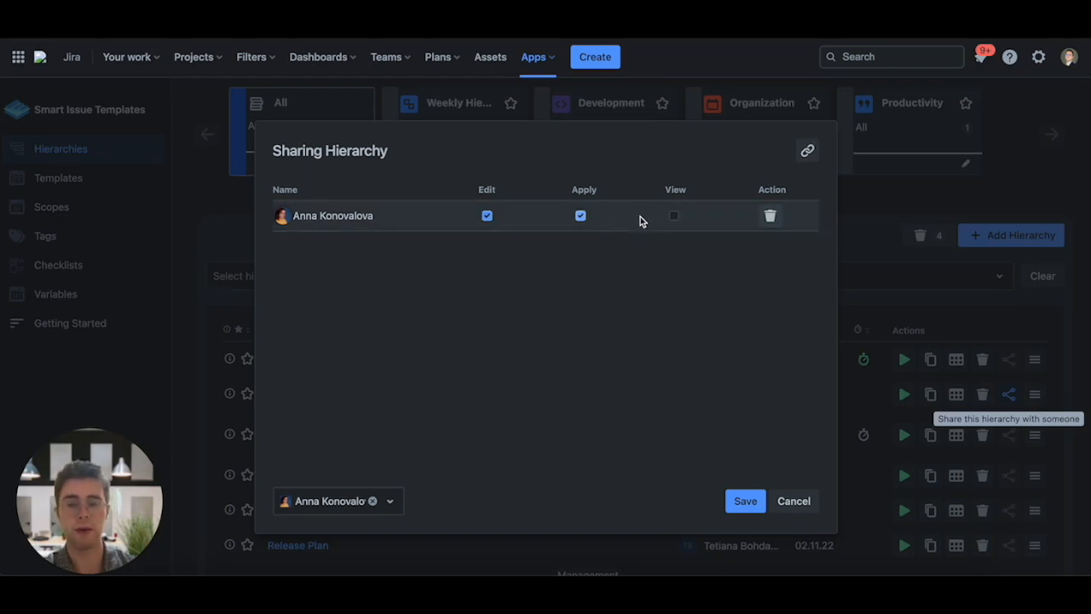
left_click(674, 218)
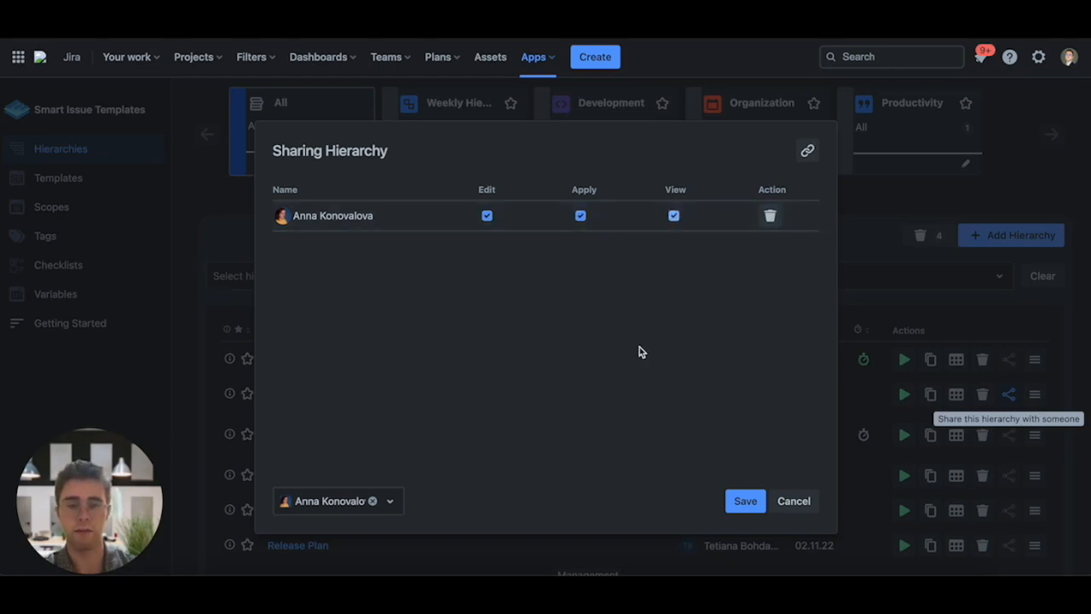
left_click(487, 217)
left_click(580, 218)
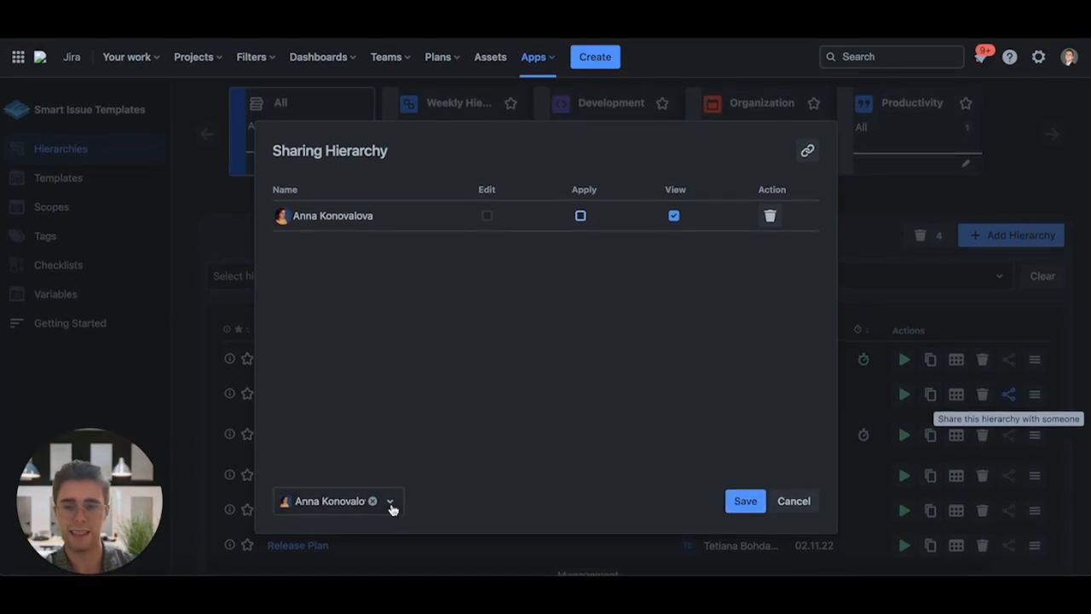
left_click(744, 501)
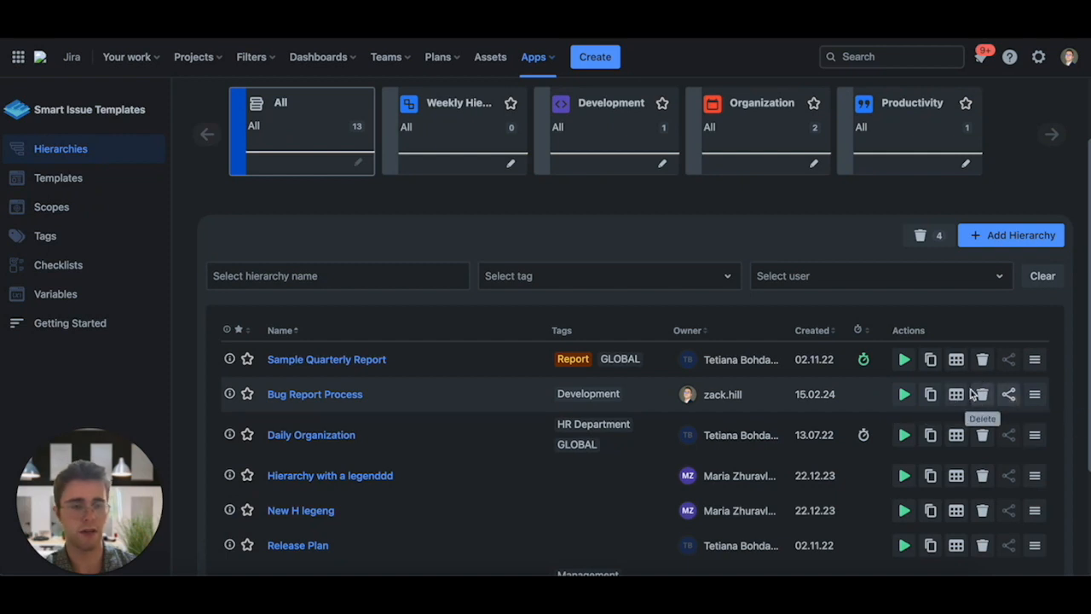
- Share the hierarchy with a second user with edit, apply and view permissions, and reopen the sharing settings
left_click(1011, 394)
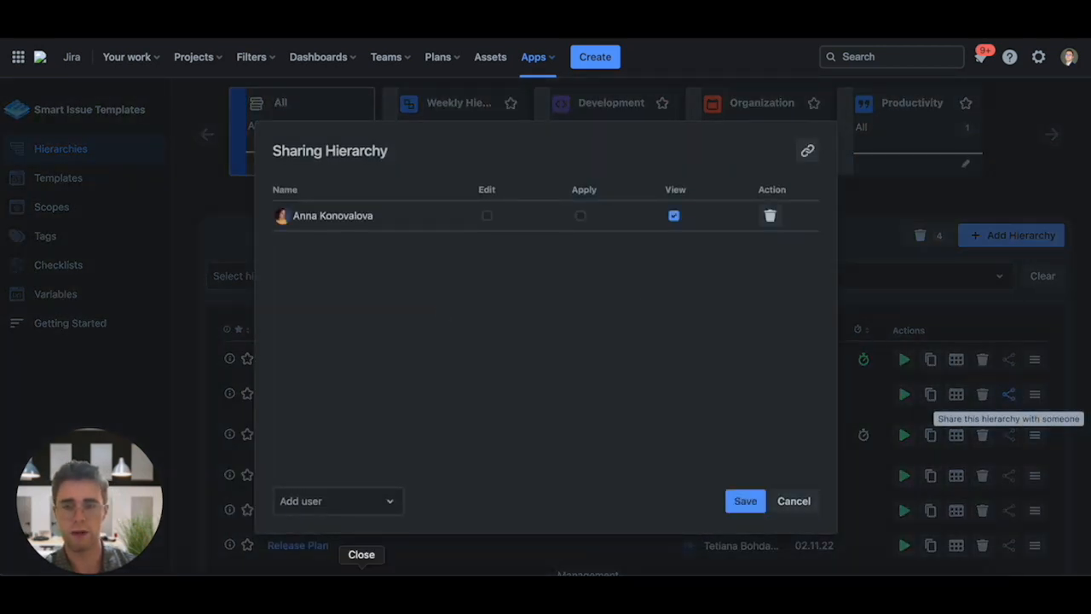
left_click(349, 505)
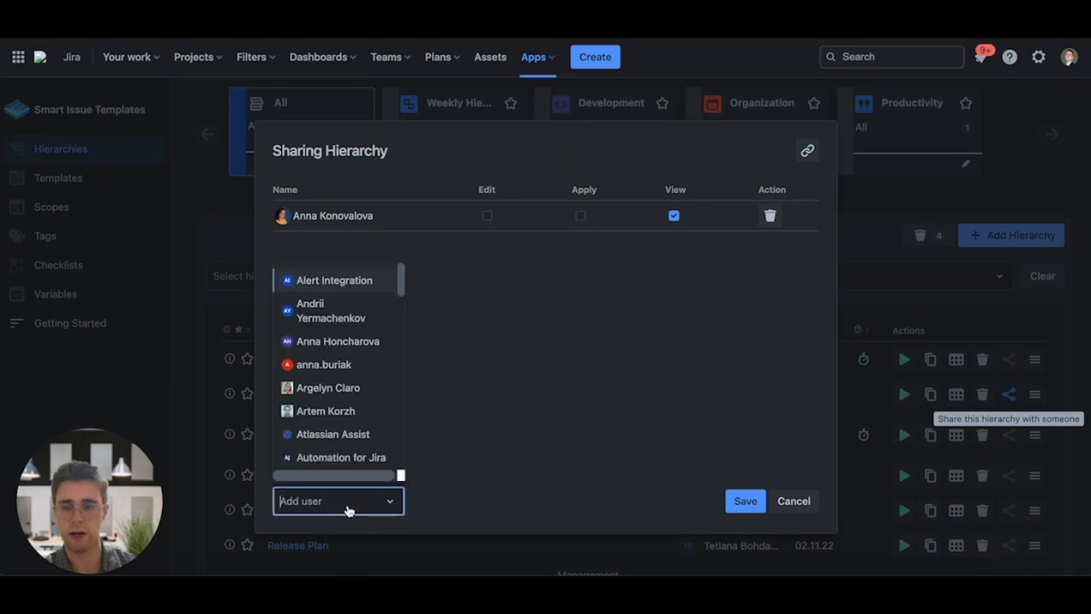
left_click(320, 390)
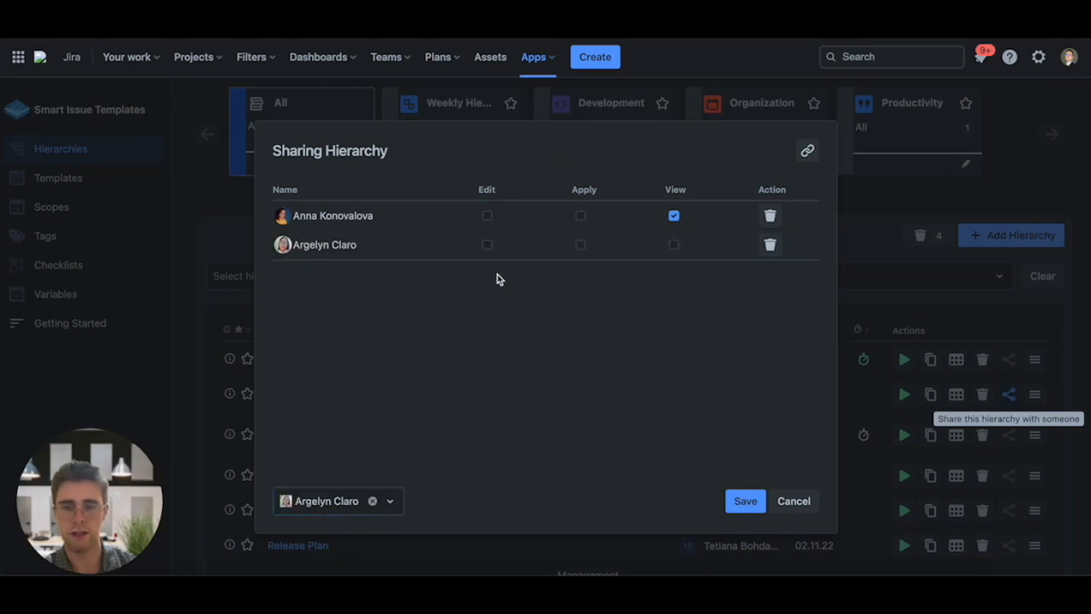
left_click(487, 245)
left_click(580, 245)
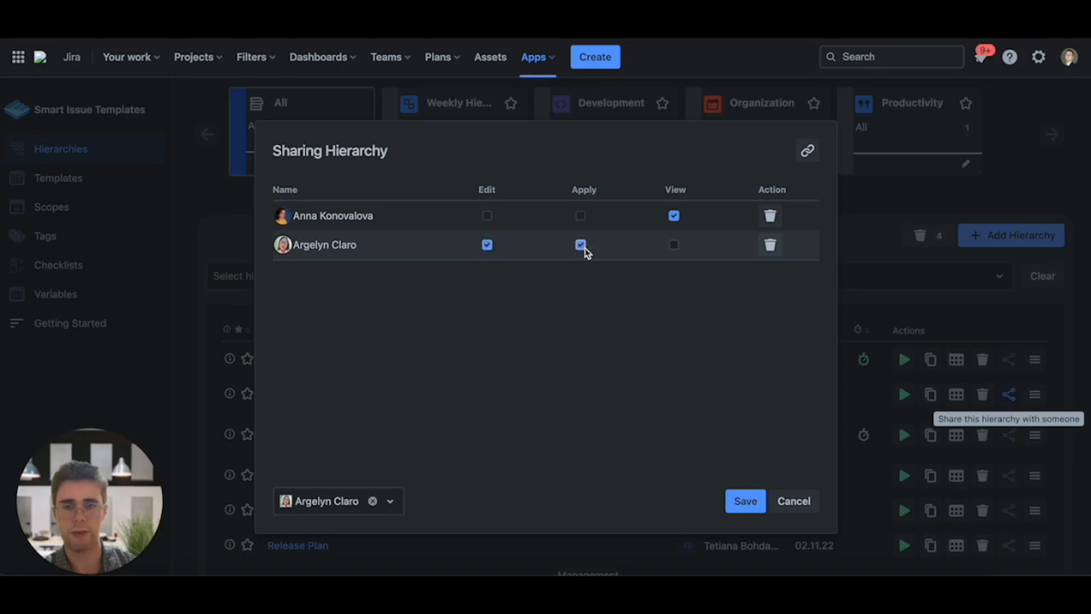
left_click(674, 244)
left_click(747, 502)
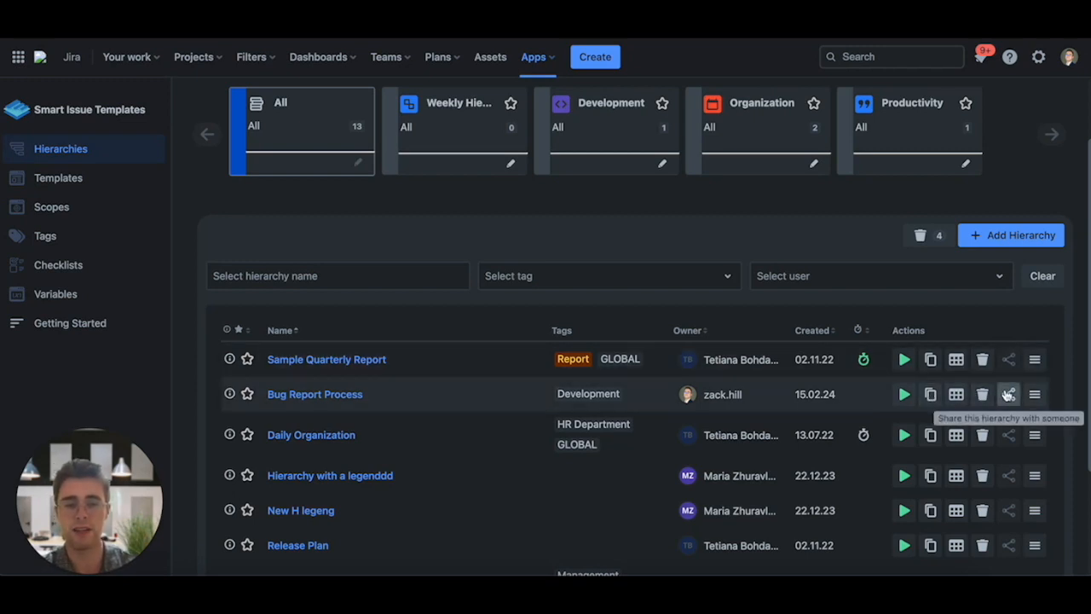
left_click(1009, 394)
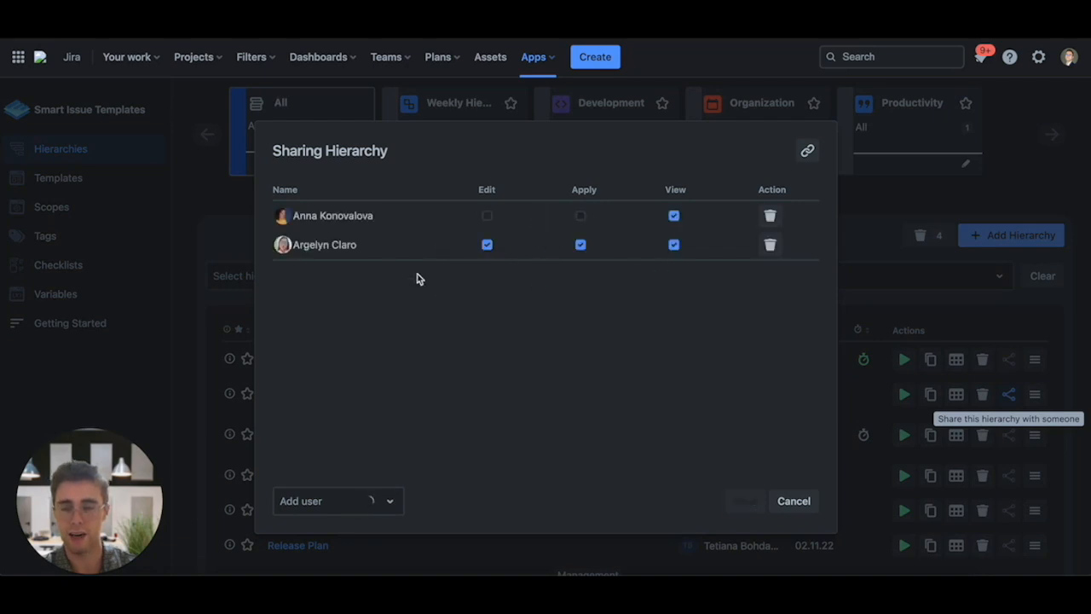